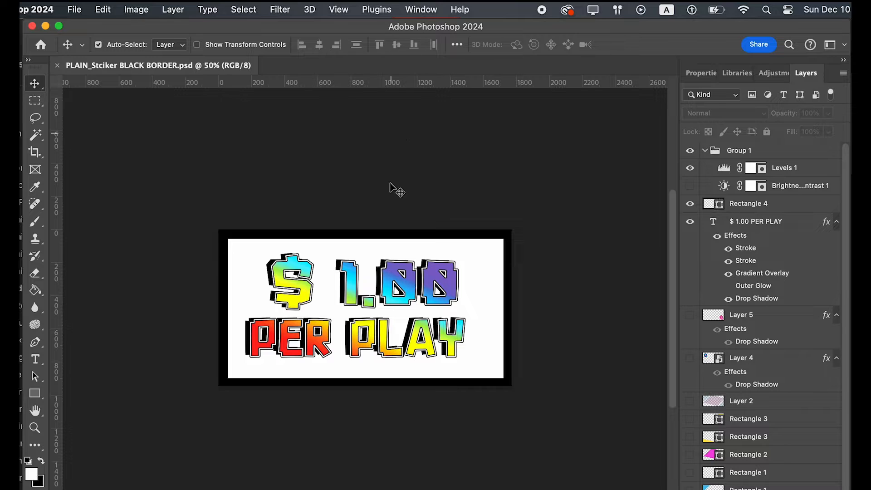
Create a new landscape document 15 cm wide and 8 cm high at 300 pixels/inch with a white background.
click(82, 8)
click(449, 200)
click(74, 10)
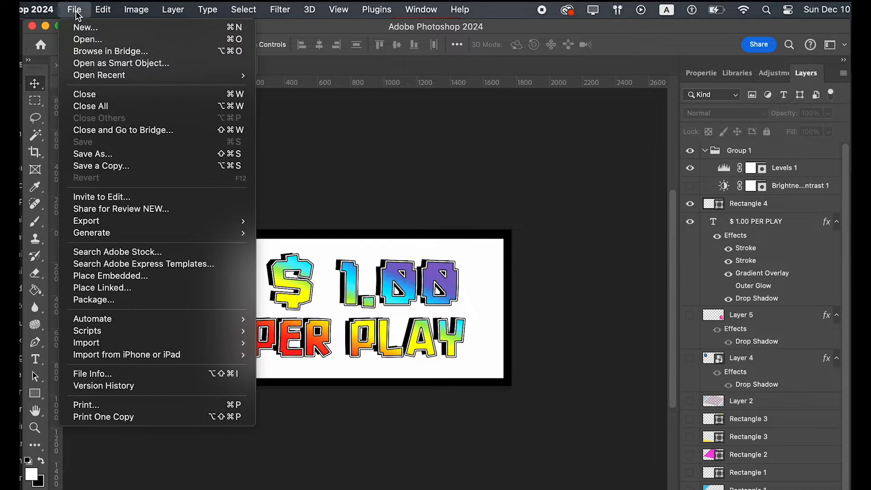
click(89, 27)
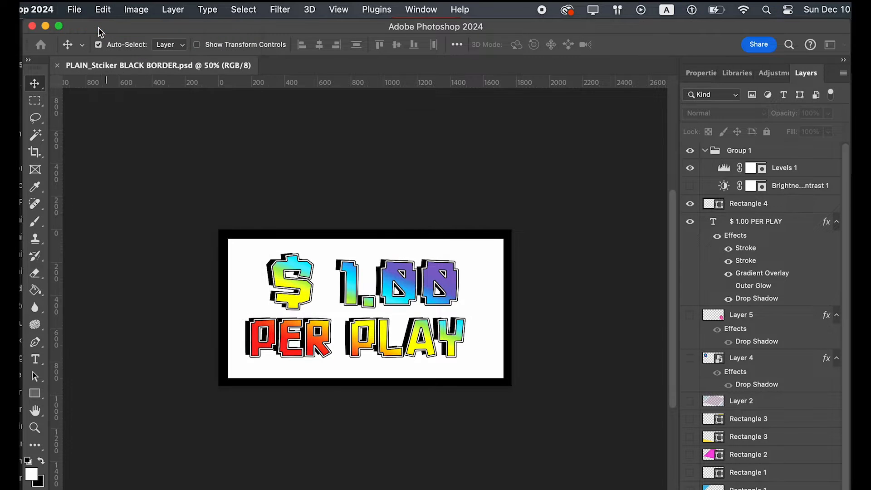
drag(290, 105, 270, 56)
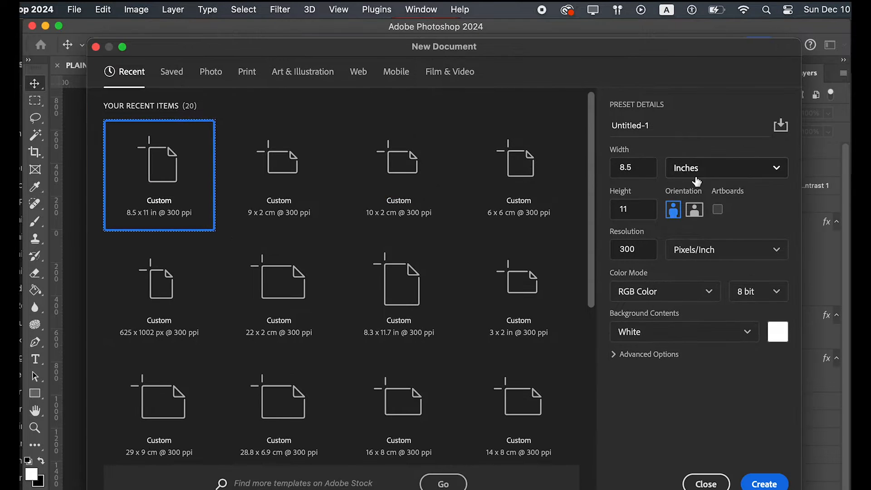
click(753, 169)
click(705, 241)
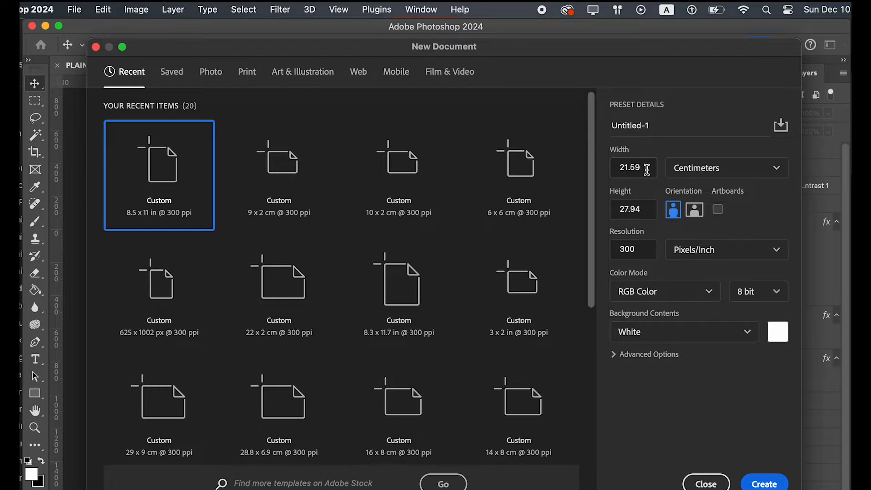
drag(647, 169, 611, 159)
text(15)
key(Tab)
text(8)
key(Tab)
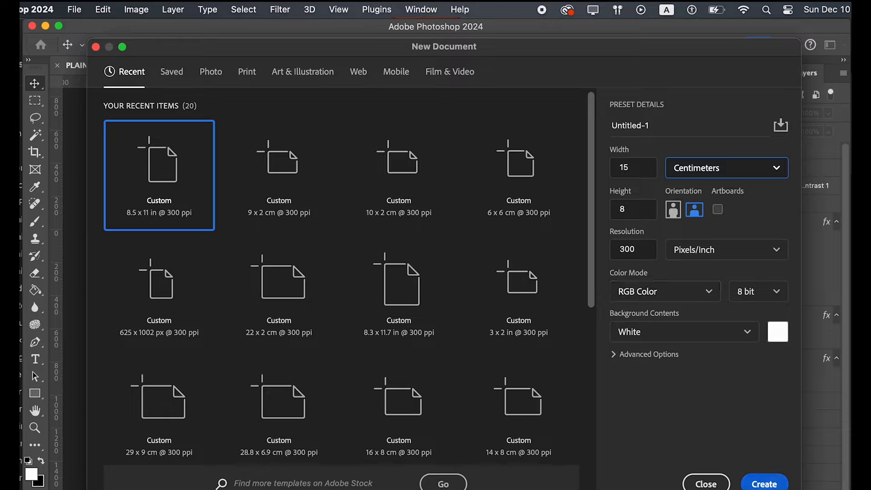
click(765, 484)
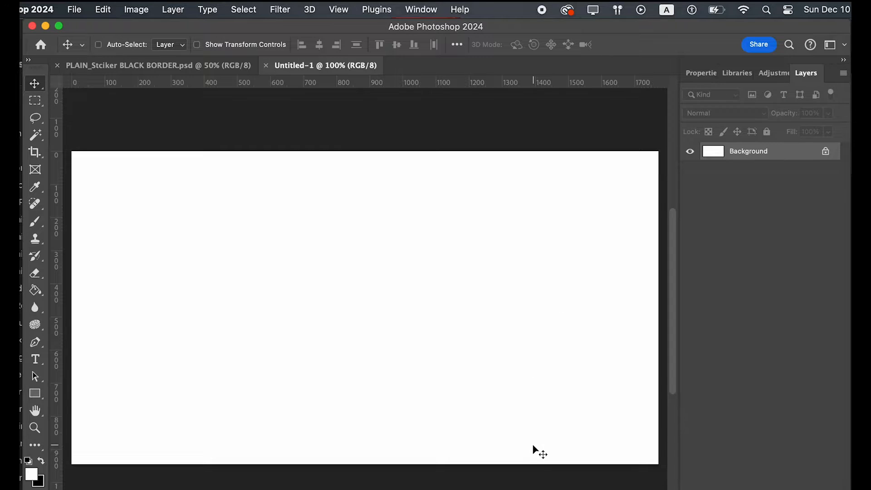
Add the text "$1 PER PLAY" in the Low Batt font and move it near the canvas's upper centre.
key(super+minus)
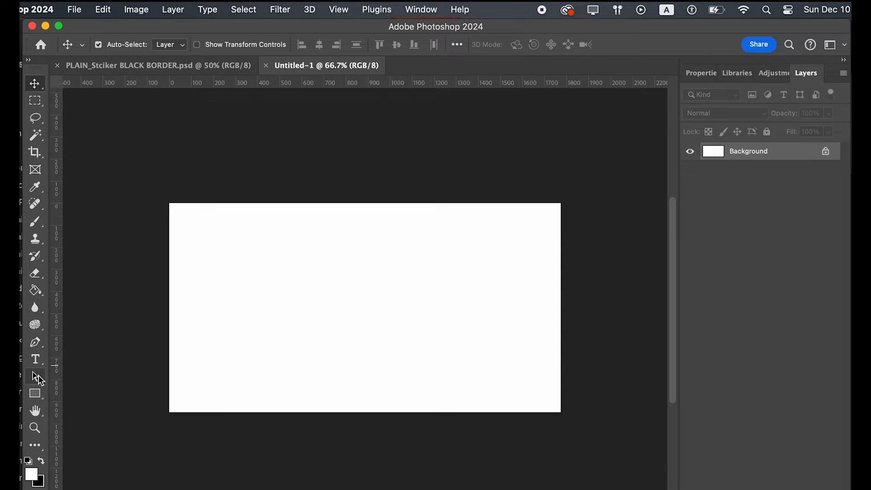
click(35, 360)
click(249, 275)
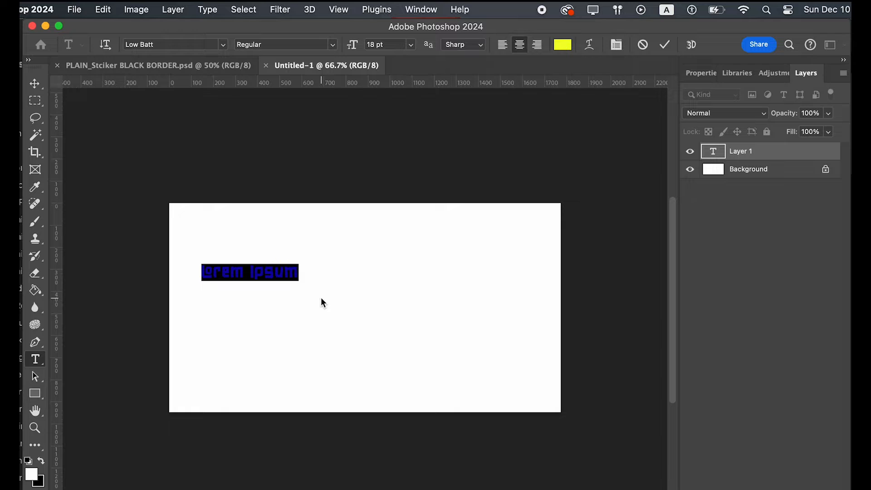
text($1 PER PLAY)
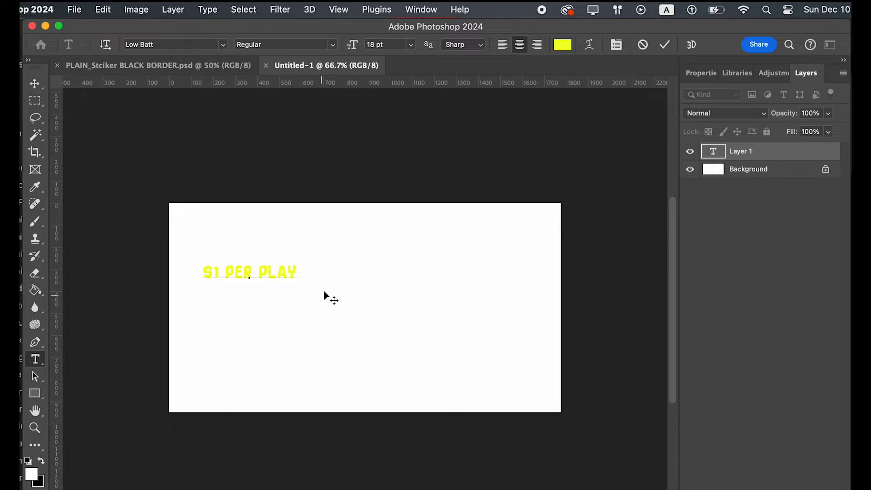
click(34, 84)
drag(249, 284, 354, 278)
Change the colour of the "$1 PER PLAY" text to black.
double_click(354, 278)
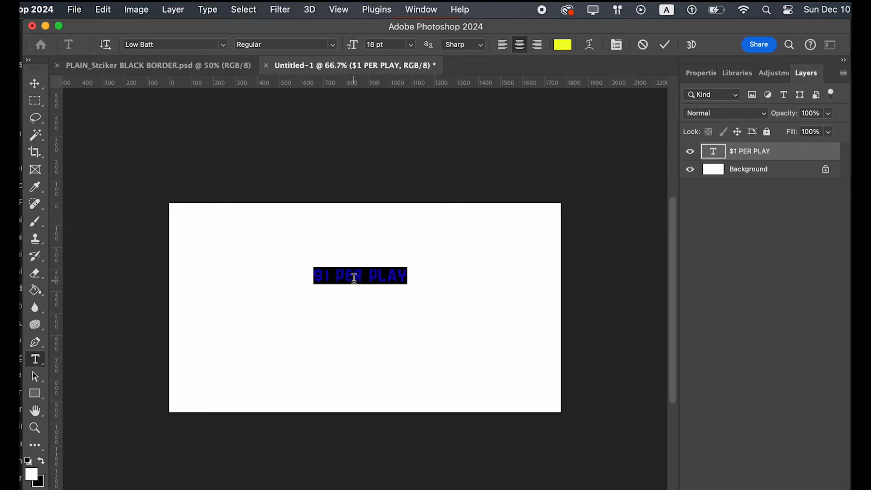
click(562, 43)
drag(661, 415, 550, 489)
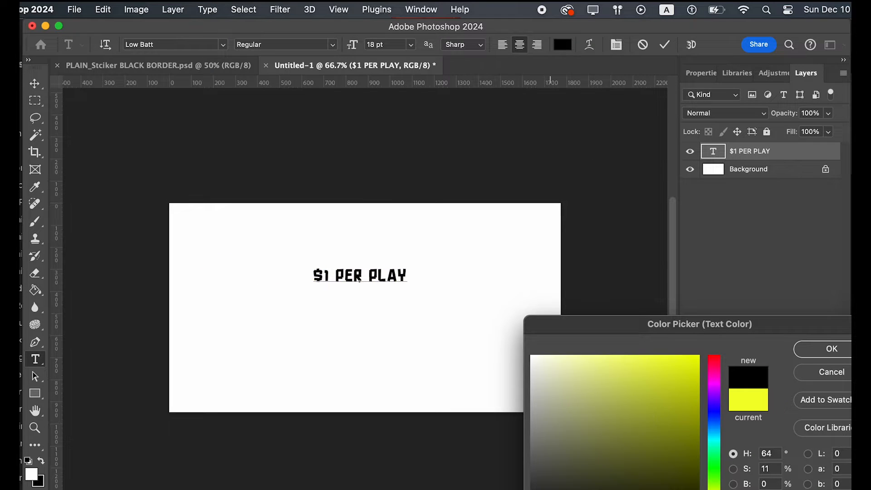
click(839, 354)
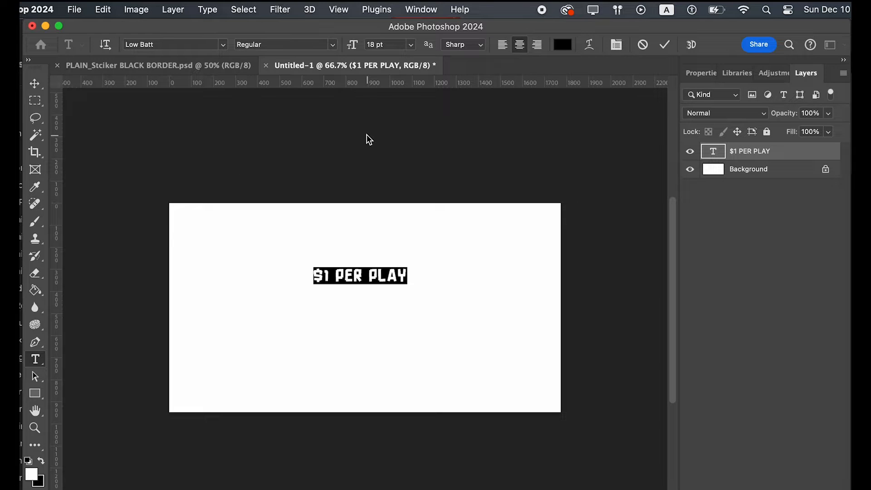
click(34, 84)
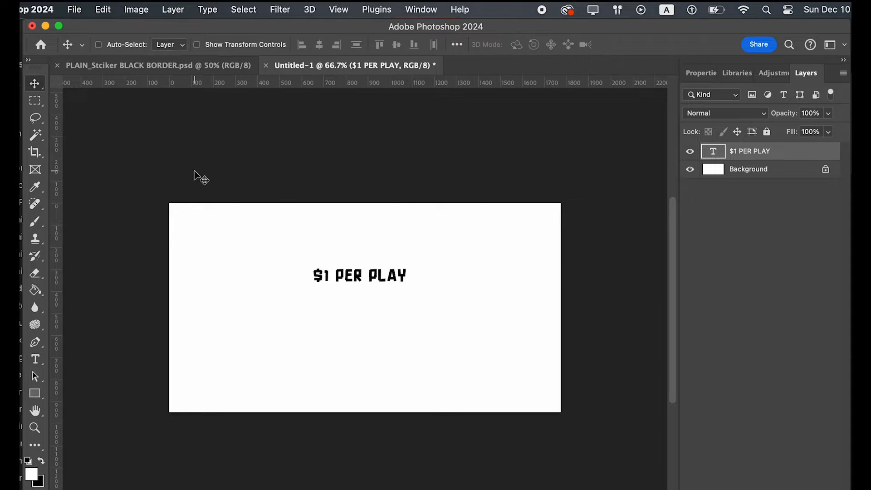
Scale the "$1 PER PLAY" text to about 387% and centre it horizontally on the canvas.
key(super+t)
drag(315, 265, 196, 247)
drag(408, 284, 549, 352)
drag(458, 289, 446, 302)
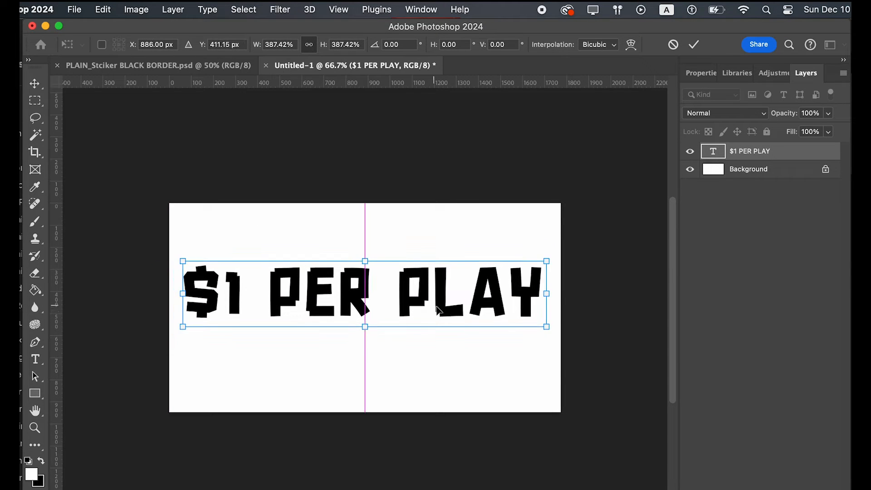
key(Return)
Edit the text to read "$1.00" above "PER PLAY" on two lines, and move it up on the canvas.
click(275, 297)
key(Return)
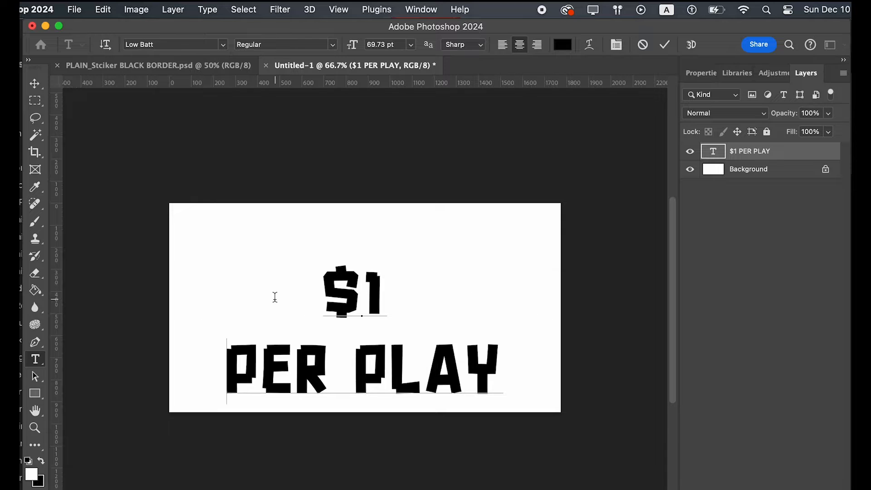
click(387, 278)
text(.00)
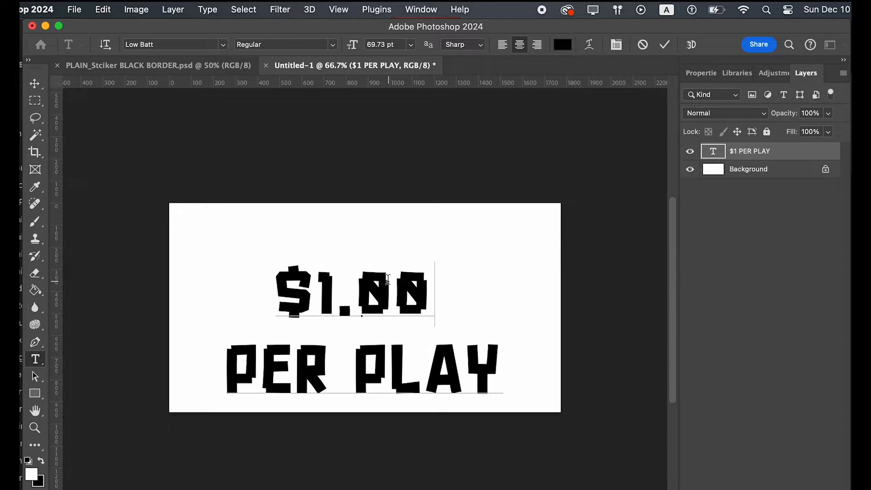
click(34, 84)
drag(323, 298, 327, 271)
Check the reference sticker design, and draw a rectangle of about 1779 × 944 px covering the new document's canvas.
click(159, 65)
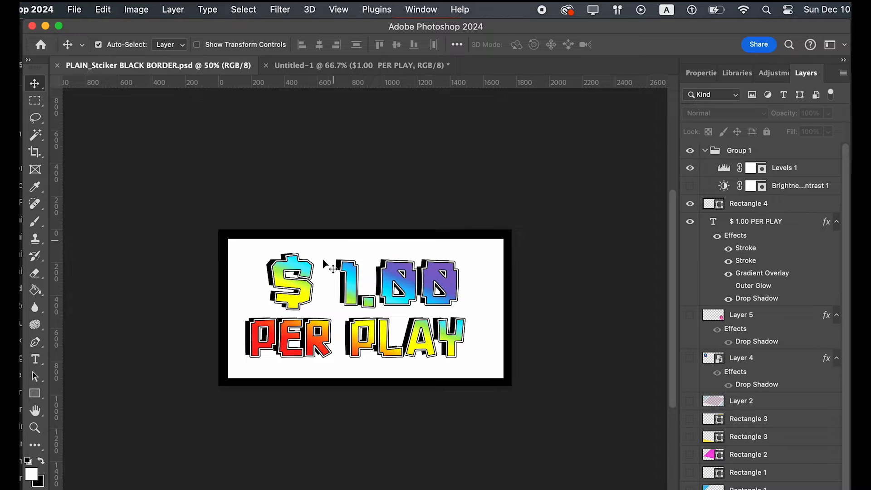
click(346, 69)
click(34, 395)
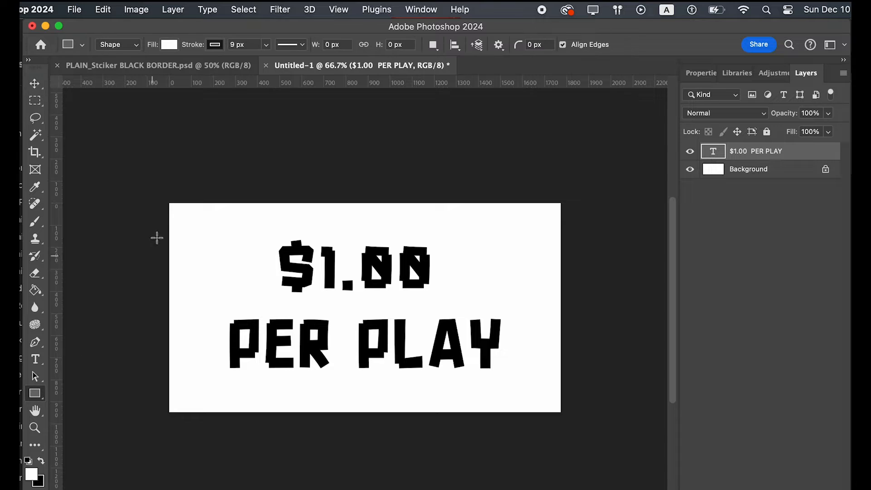
drag(168, 204, 559, 412)
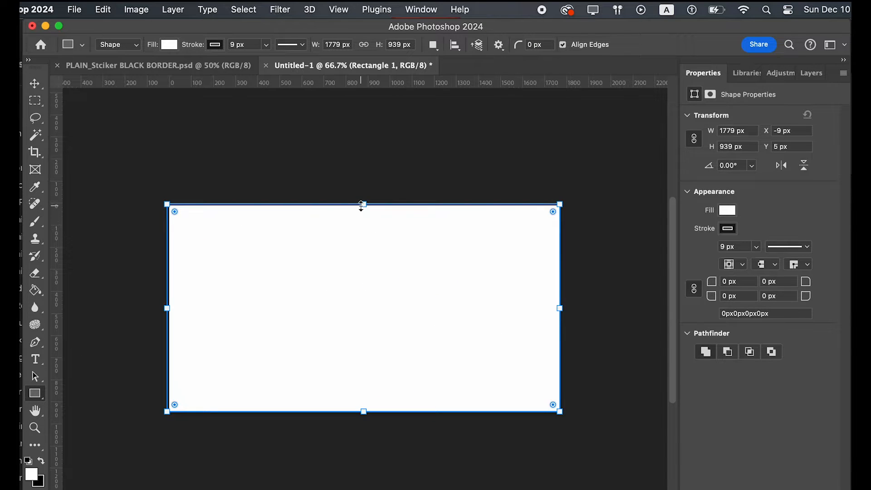
drag(363, 205, 362, 202)
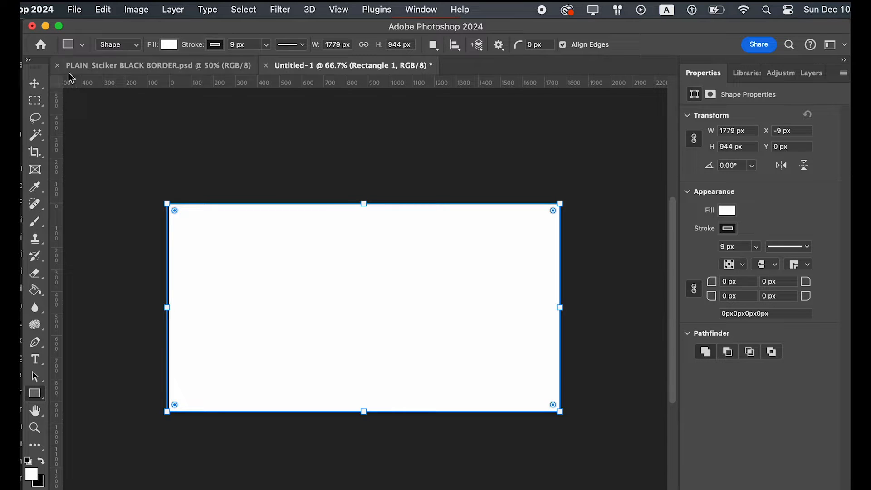
Set the rectangle's fill to no colour so only its black stroke remains.
click(34, 83)
click(726, 211)
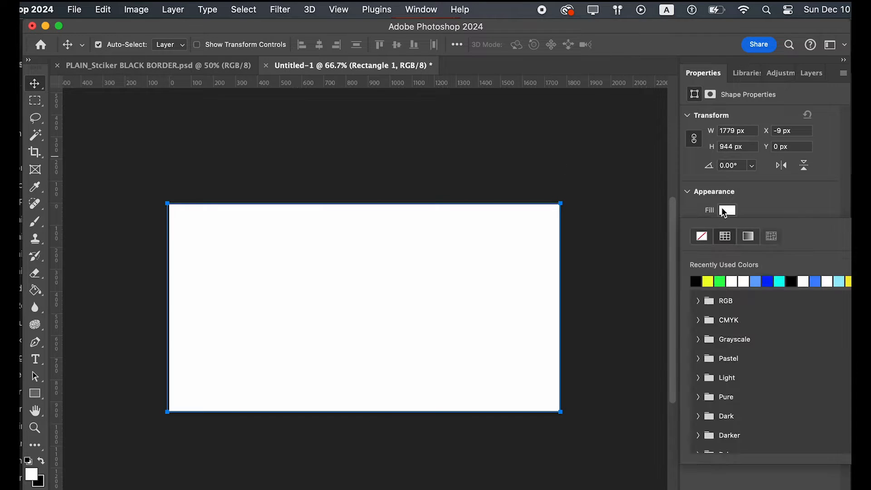
click(704, 235)
click(784, 208)
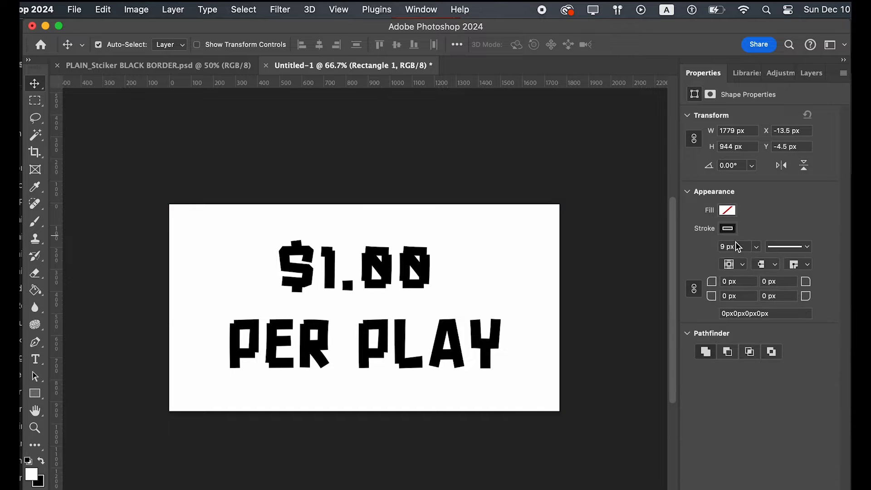
Set the rectangle's stroke width to 25 px.
click(755, 247)
drag(757, 265, 759, 265)
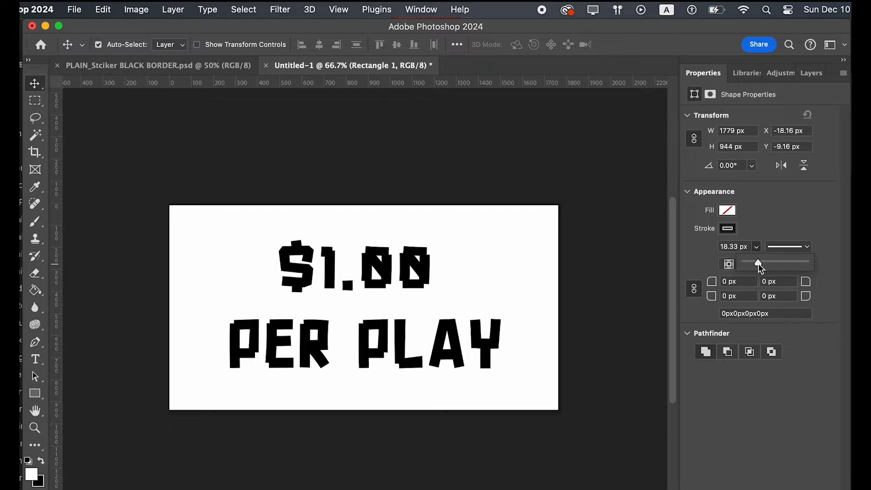
click(742, 245)
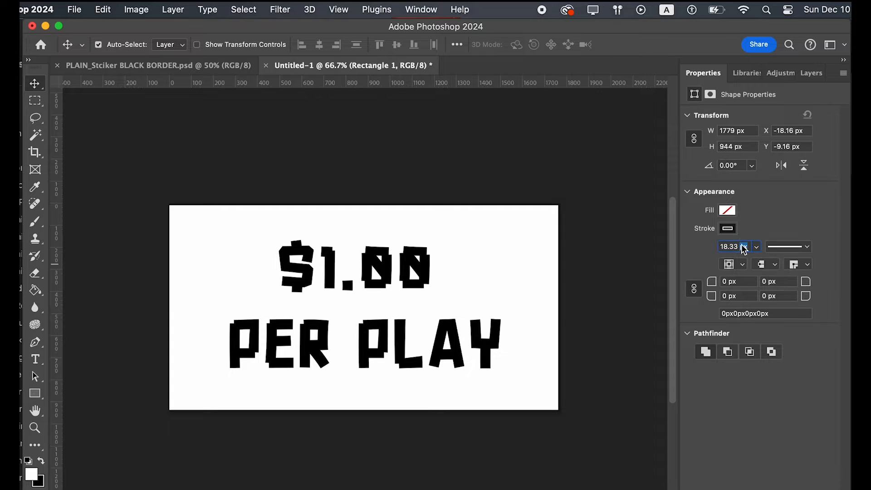
double_click(743, 246)
text(25)
key(Tab)
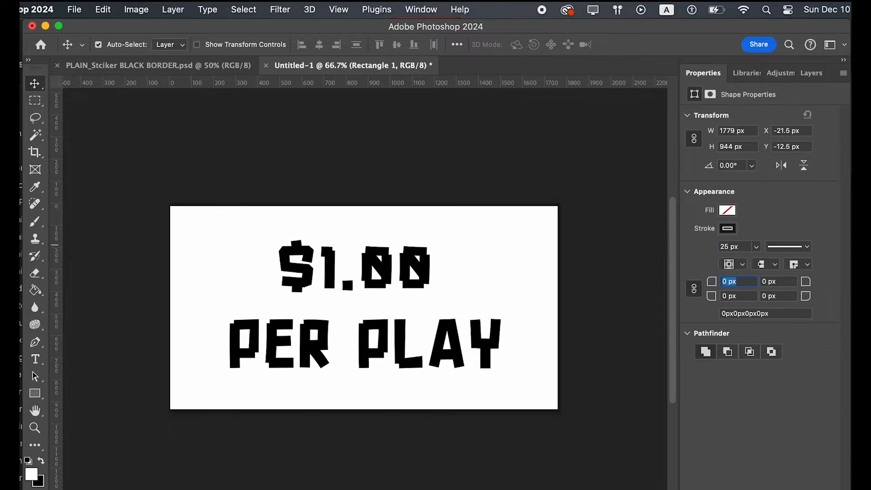
Add a Gradient Overlay layer style to the "$1.00 PER PLAY" text using the red-to-purple rainbow preset.
click(191, 212)
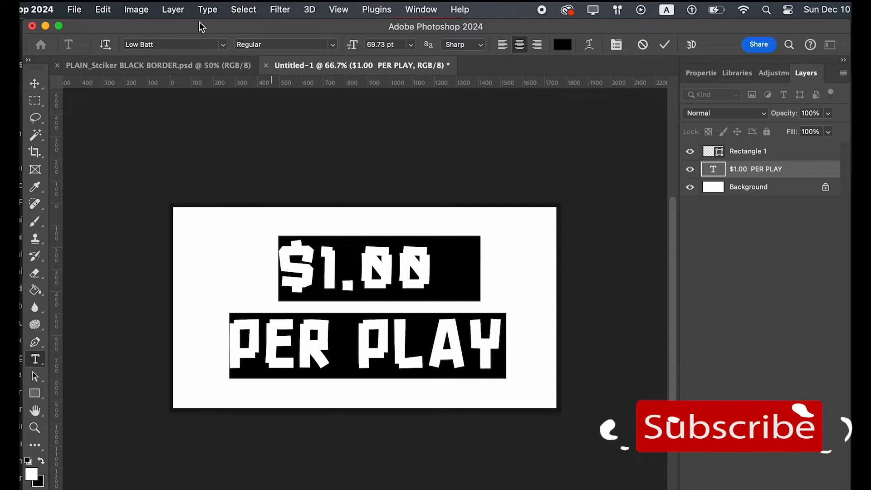
click(173, 10)
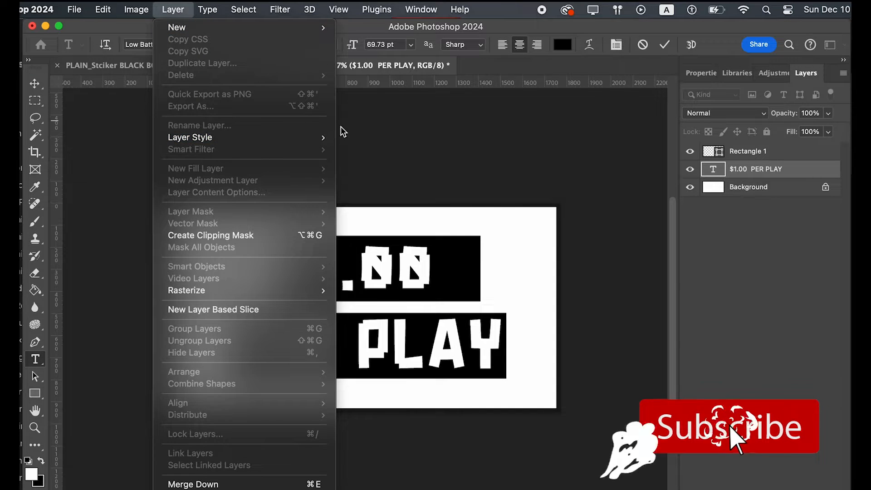
mouse_move(318, 138)
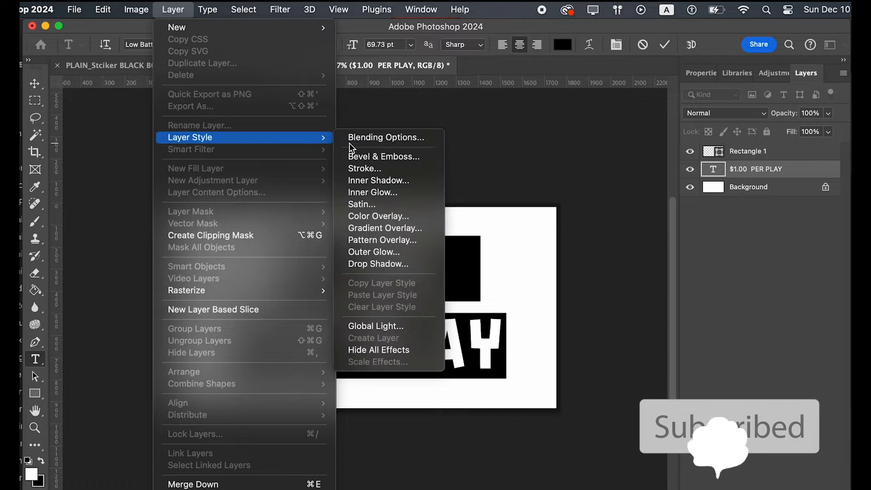
click(393, 225)
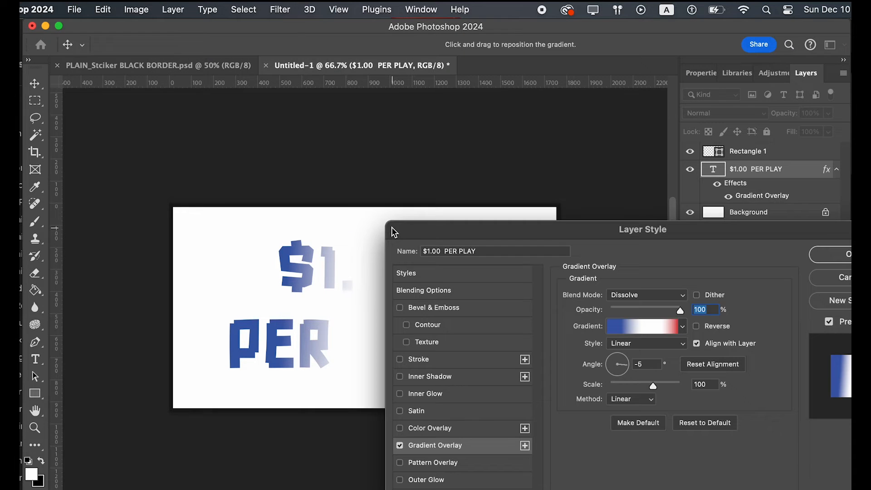
drag(437, 226, 370, 119)
click(612, 211)
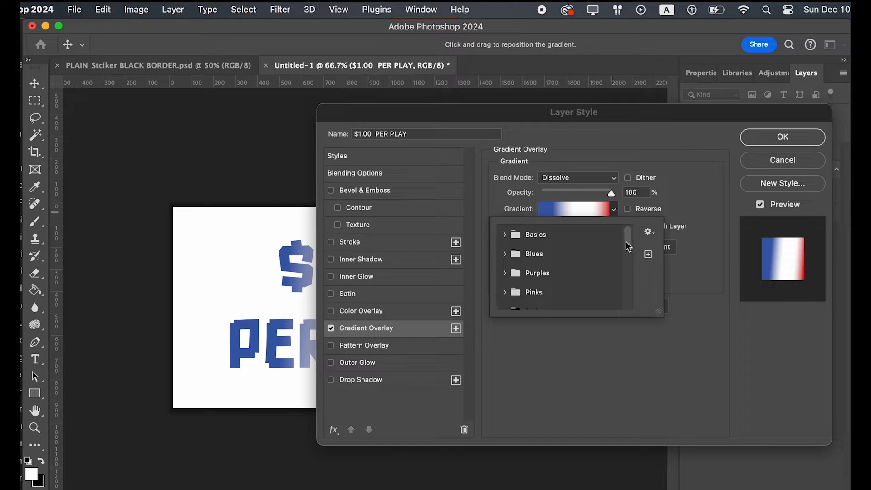
drag(625, 241, 633, 315)
click(530, 277)
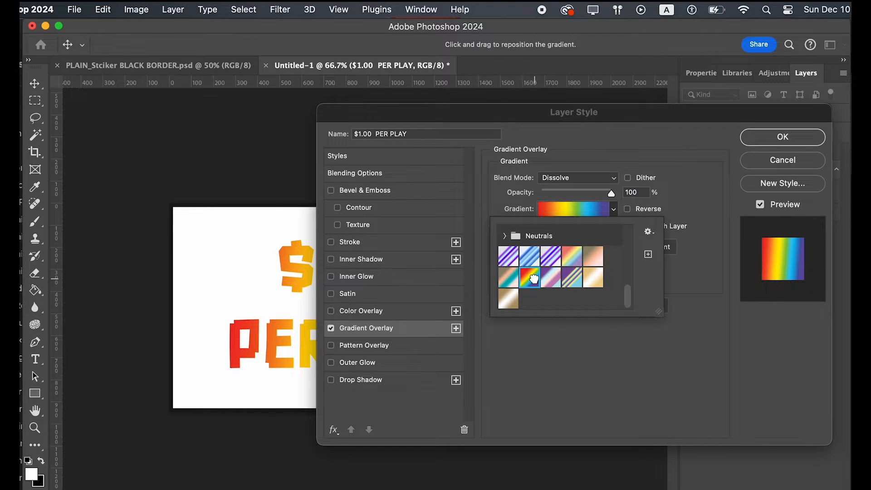
Browse the available gradient presets for the overlay, including the Reds group and the rainbow preset below Neutrals.
drag(598, 117, 502, 77)
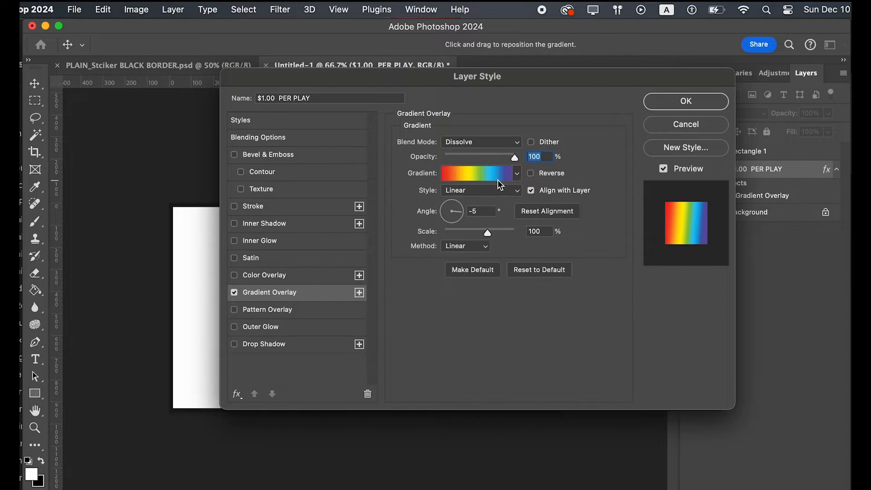
click(518, 175)
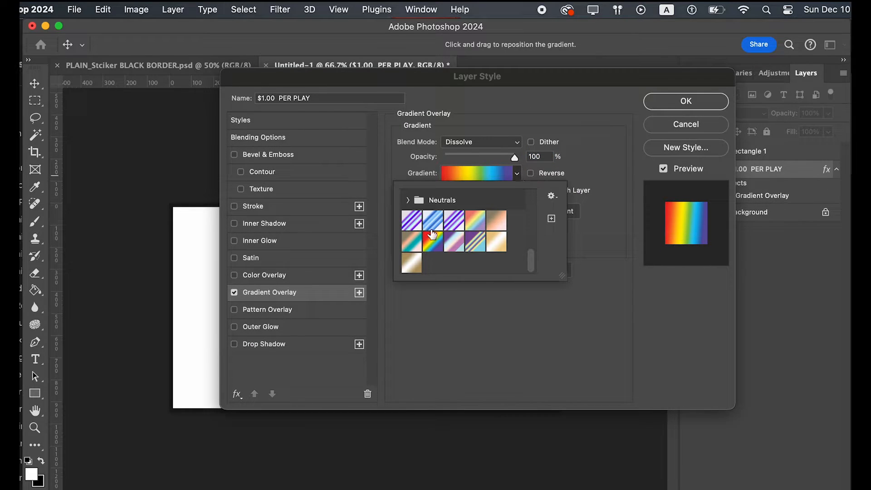
scroll(443, 246, up, 3)
scroll(444, 249, down, 3)
scroll(444, 249, up, 5)
click(408, 209)
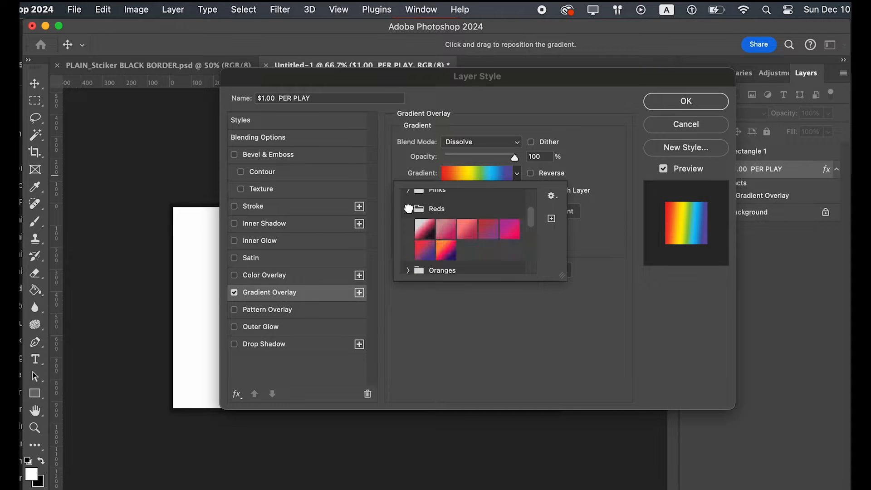
scroll(416, 218, down, 5)
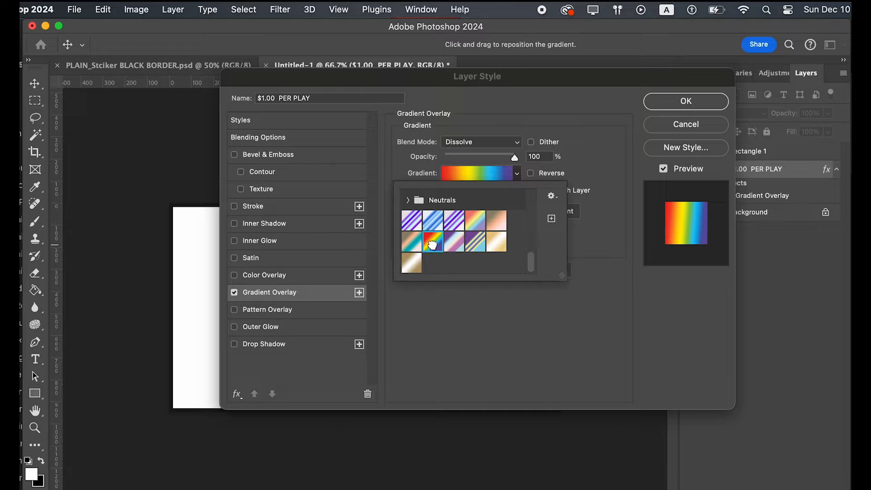
Open the overlay's rainbow gradient for editing, copy its red stop to location 25 and recolour the copy dark green.
double_click(433, 244)
click(464, 176)
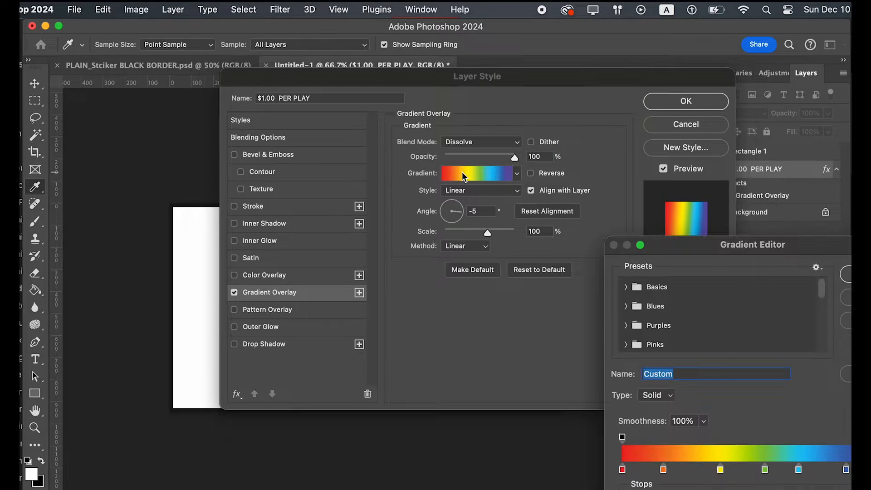
drag(662, 245, 393, 123)
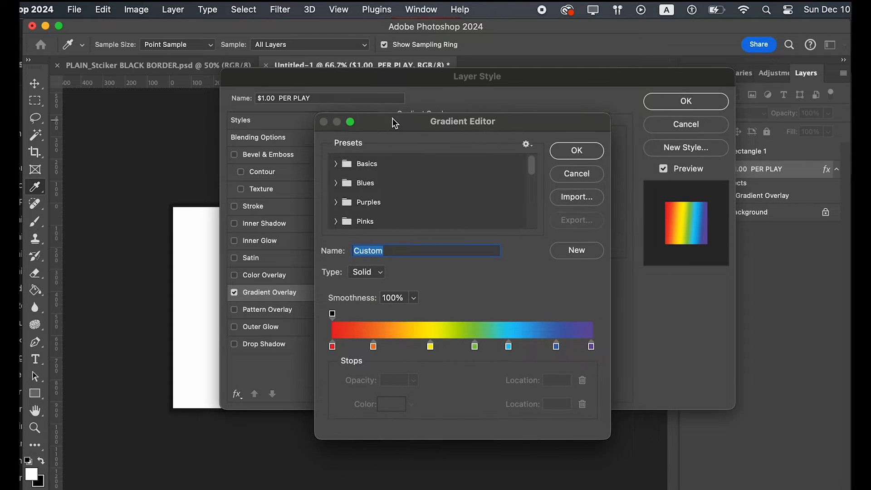
drag(334, 349, 396, 347)
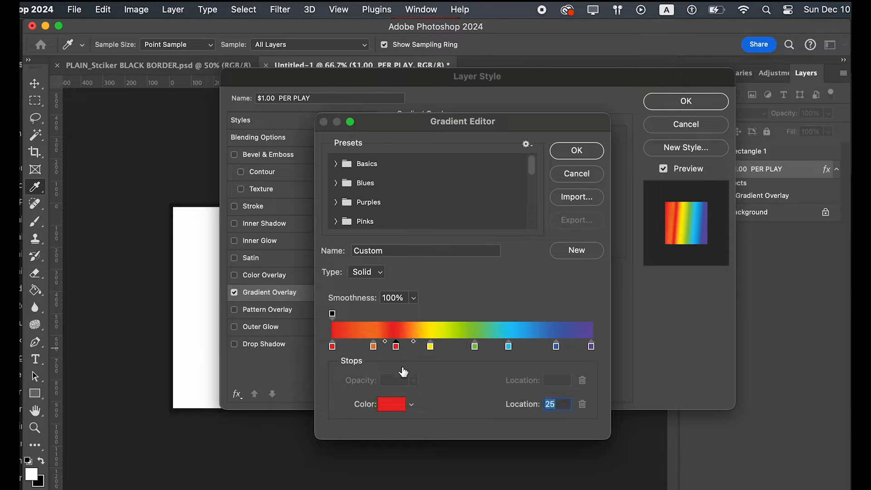
click(391, 404)
click(613, 412)
click(644, 468)
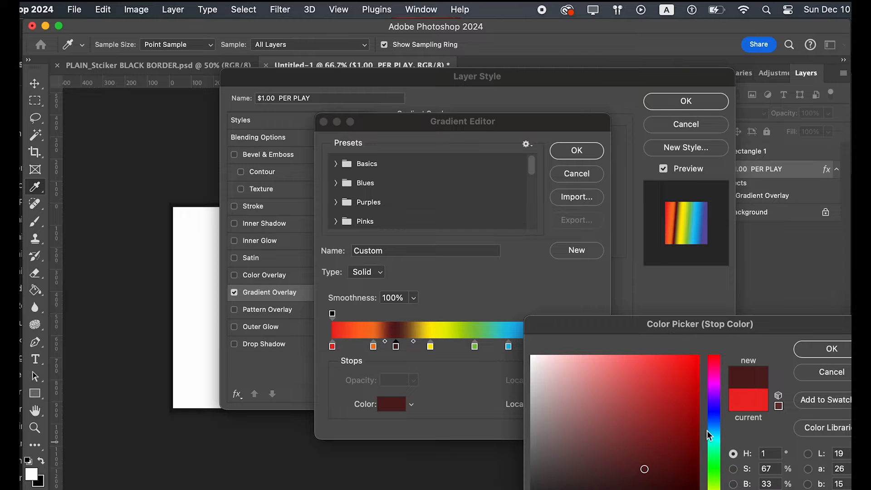
drag(715, 410, 715, 450)
click(831, 349)
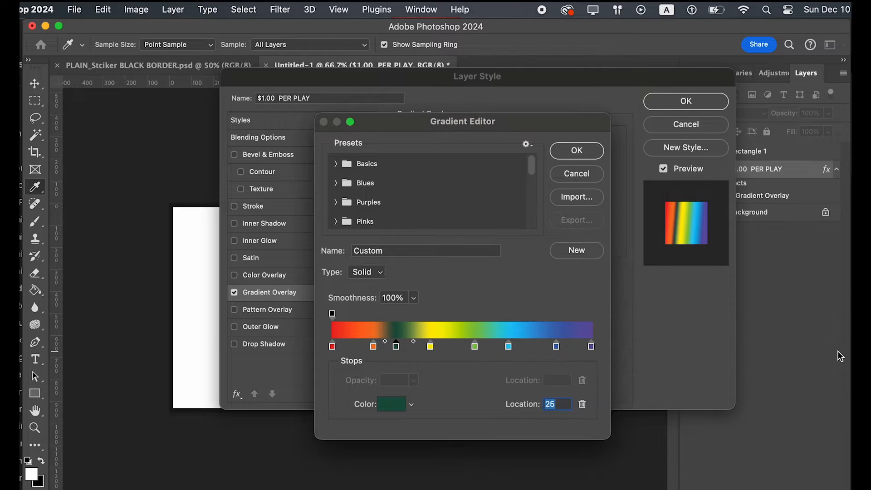
Recolour the gradient's green stop at location 55 to a brighter green and cancel the gradient edits.
click(475, 346)
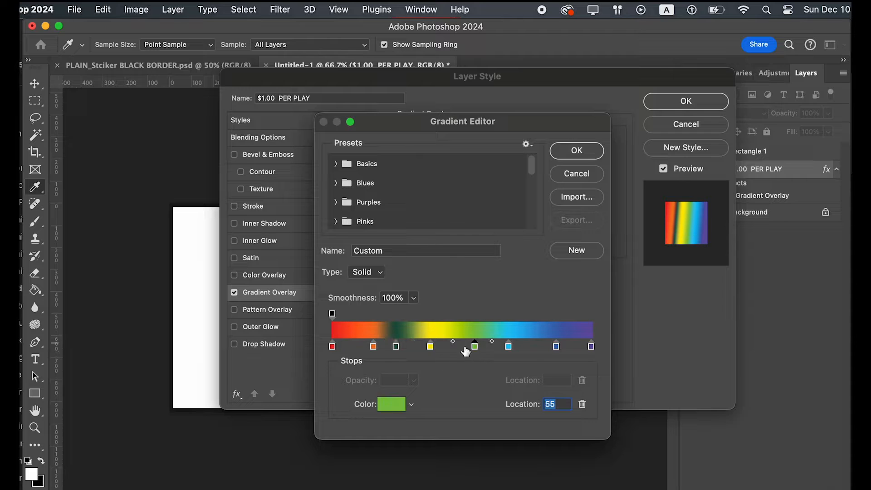
click(384, 406)
click(571, 375)
drag(572, 375, 660, 376)
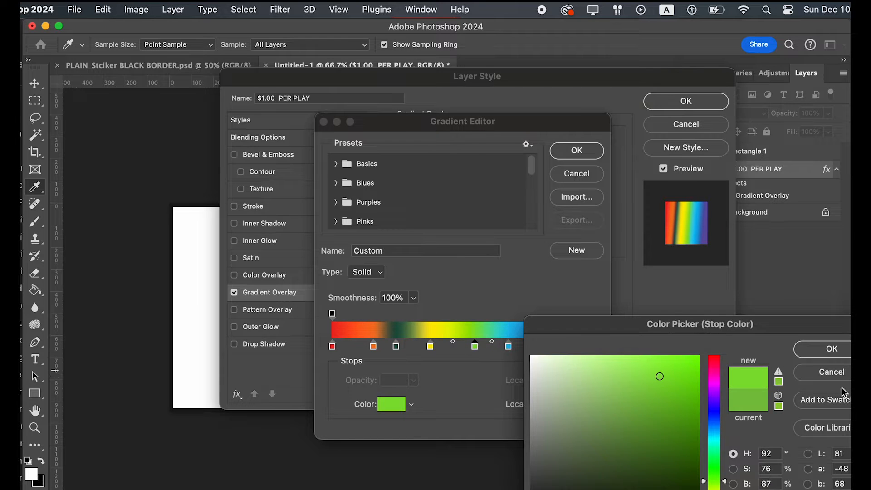
click(806, 347)
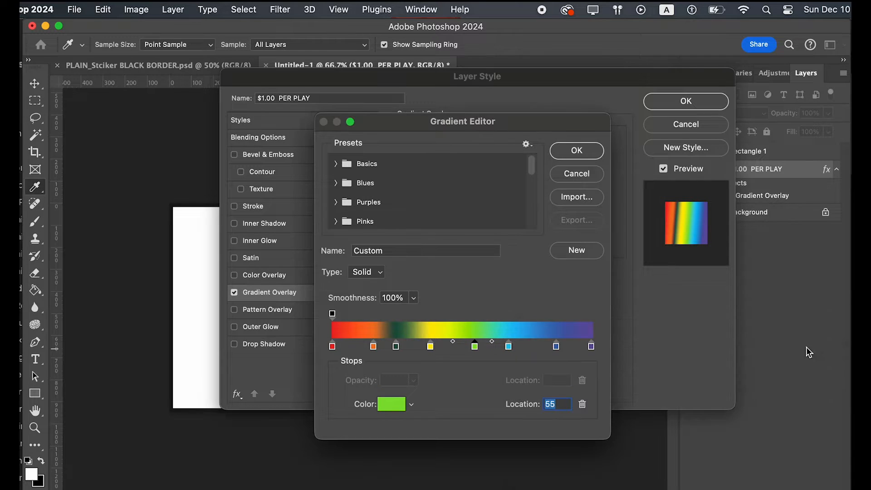
drag(477, 121, 616, 151)
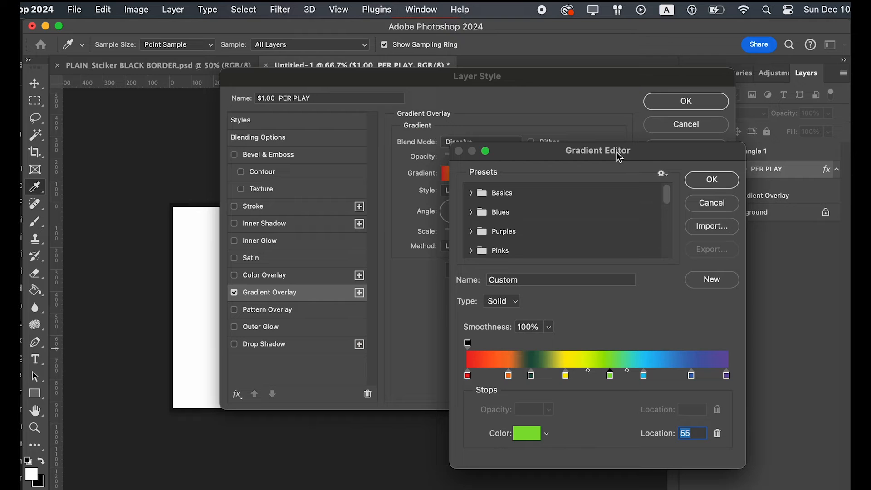
click(706, 202)
Reduce the text's overlay gradient to its orange, green and dark blue stops, removing the others, and apply the layer style.
drag(461, 76, 374, 78)
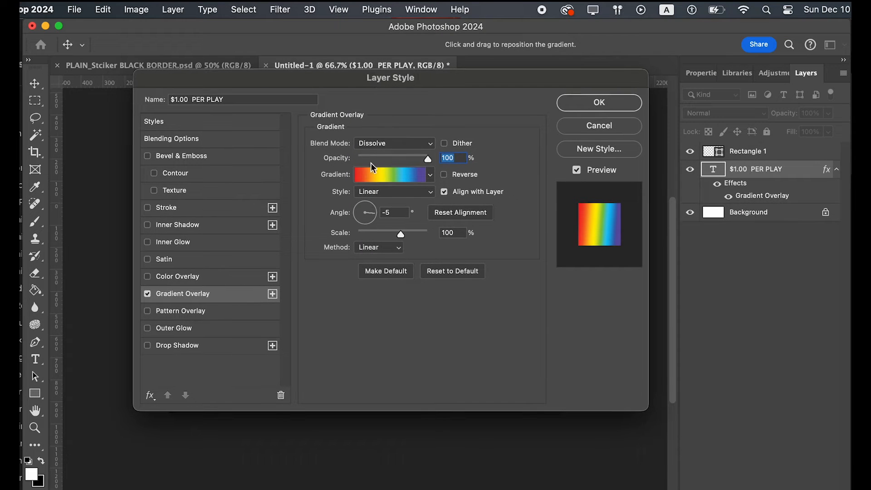
click(369, 178)
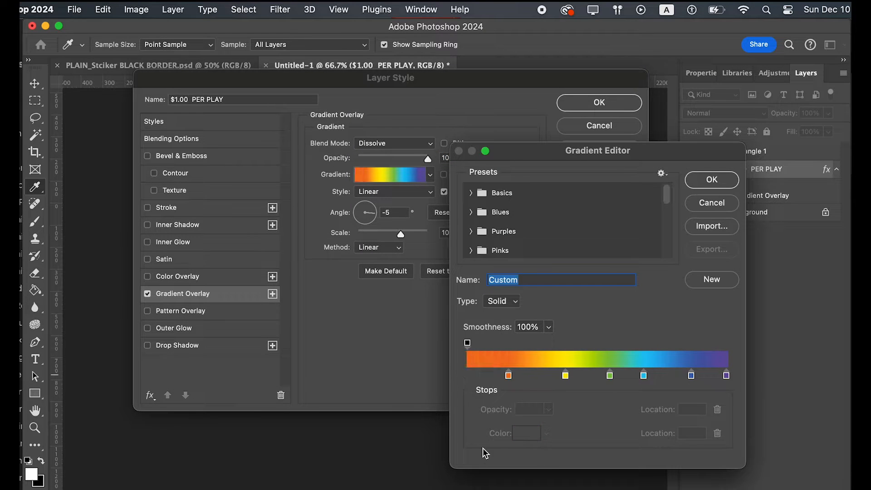
drag(566, 375, 660, 452)
drag(726, 375, 740, 435)
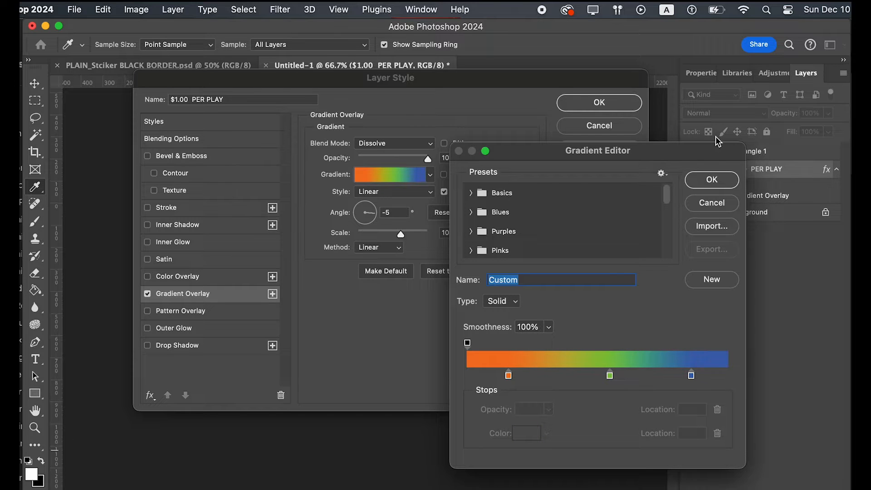
click(711, 179)
click(595, 100)
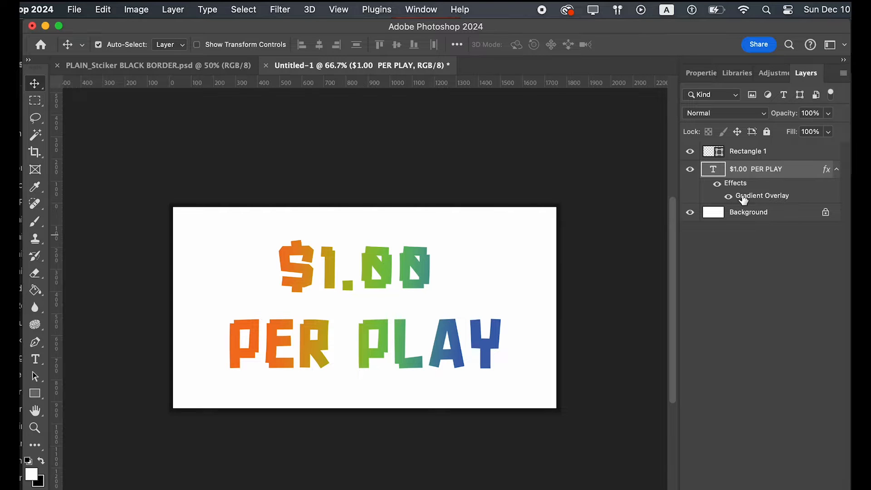
Add a black Drop Shadow to the "$1.00 PER PLAY" text and slightly reduce its spread.
double_click(741, 198)
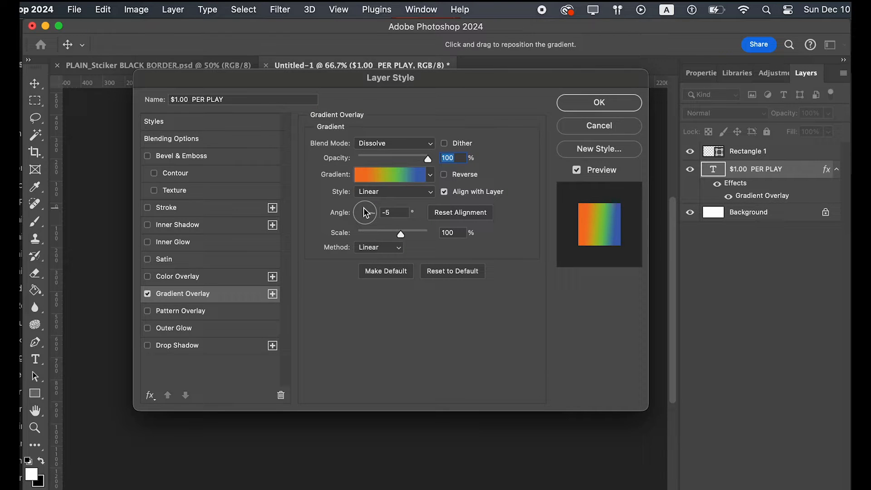
click(147, 344)
drag(312, 80, 639, 78)
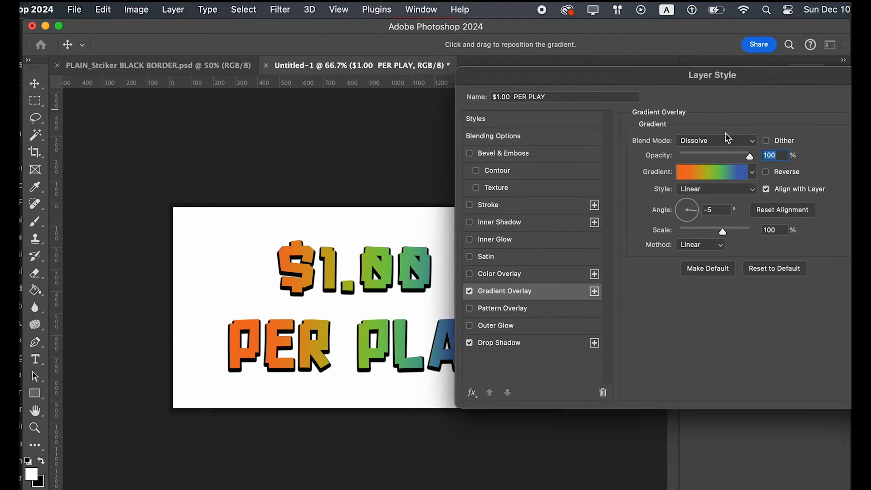
click(492, 344)
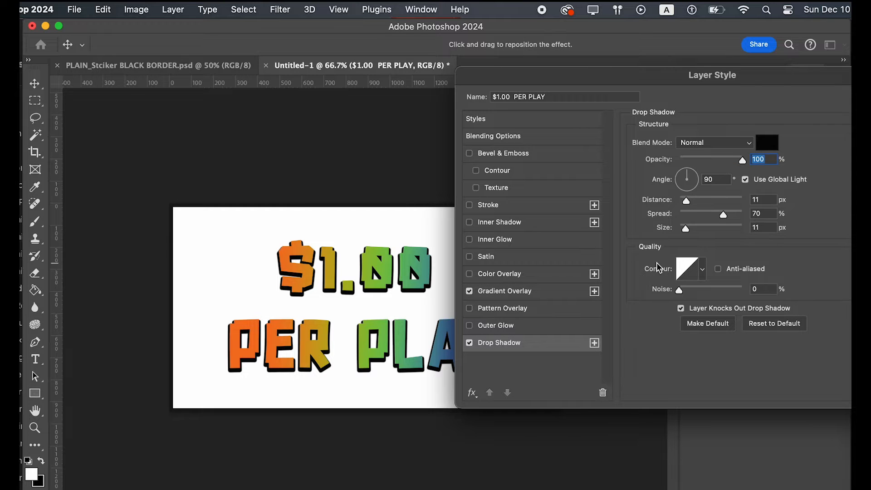
mouse_move(723, 211)
mouse_down()
mouse_move(693, 212)
mouse_move(691, 202)
mouse_move(687, 229)
mouse_move(719, 218)
mouse_up()
Add a black 5 px Stroke effect, positioned at the centre, to the "$1.00 PER PLAY" text.
click(470, 205)
click(485, 205)
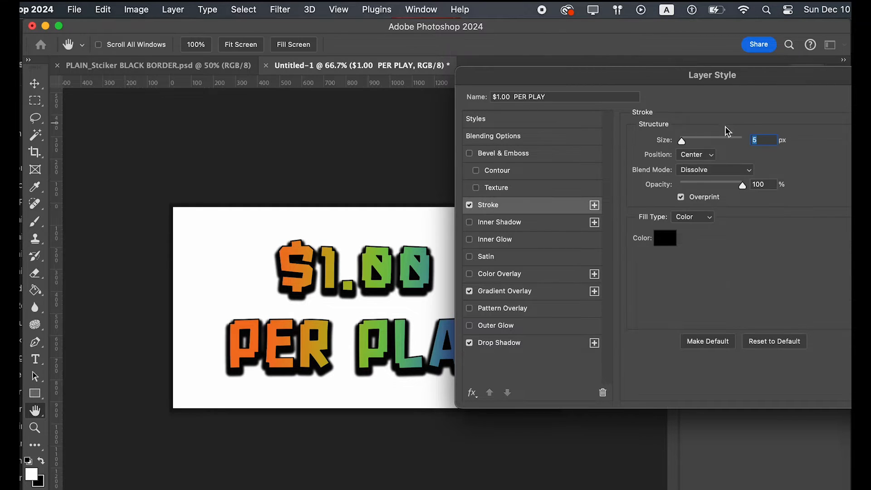
mouse_move(681, 141)
mouse_down()
mouse_move(696, 142)
mouse_move(680, 141)
mouse_up()
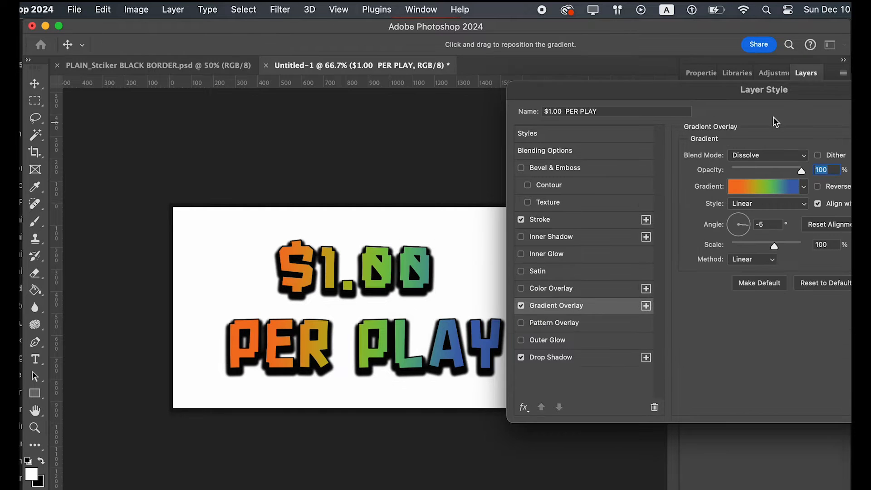
Set the text's Gradient Overlay to the red-to-purple rainbow preset below Neutrals.
drag(749, 89, 635, 87)
click(690, 174)
click(607, 244)
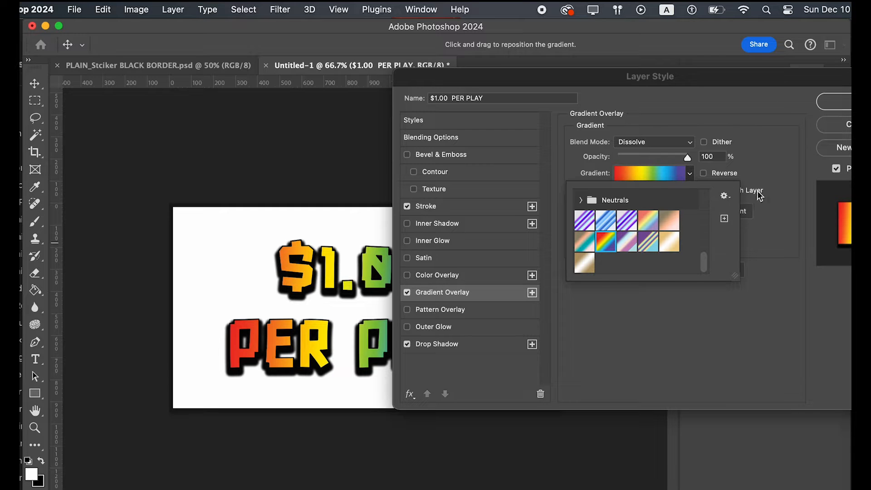
click(790, 164)
Rotate the Gradient Overlay's angle to -165° and apply the layer style.
drag(669, 74, 802, 76)
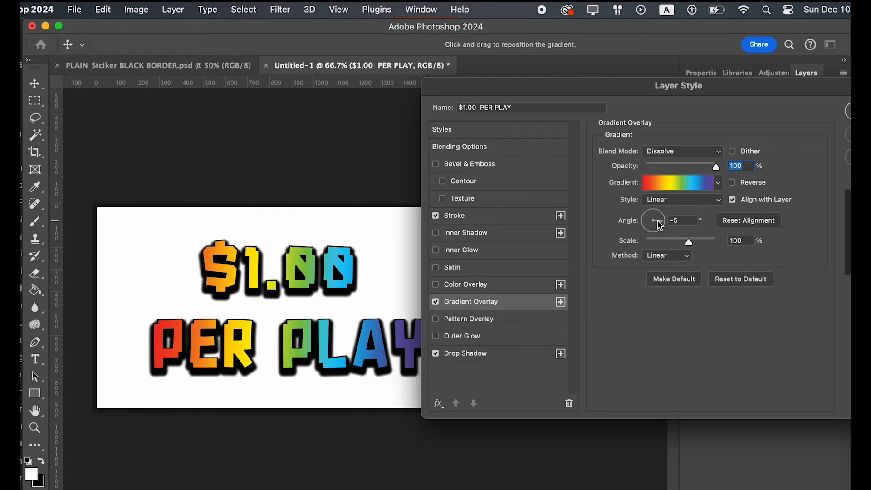
drag(659, 224, 648, 223)
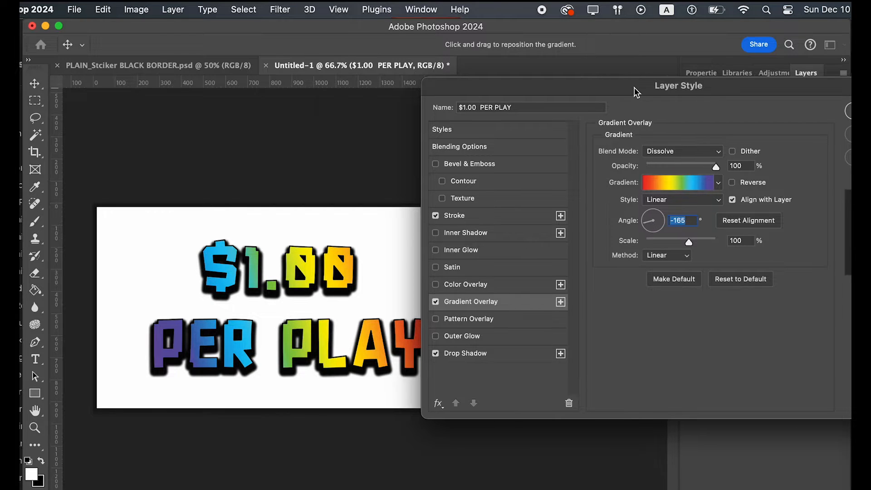
drag(635, 90, 468, 52)
click(720, 74)
Set the "$1.00" line's font size to 100 pt and move the whole text slightly lower on the sticker.
click(227, 65)
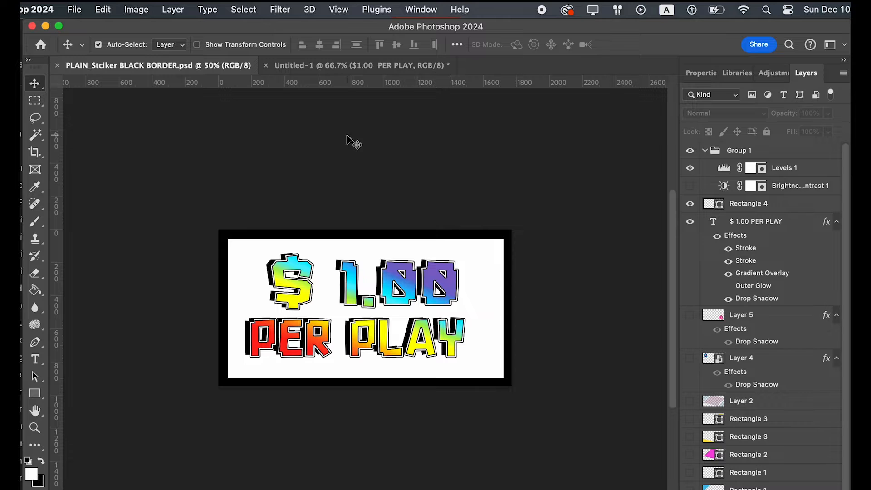
click(381, 65)
double_click(316, 264)
drag(361, 267, 218, 257)
click(411, 45)
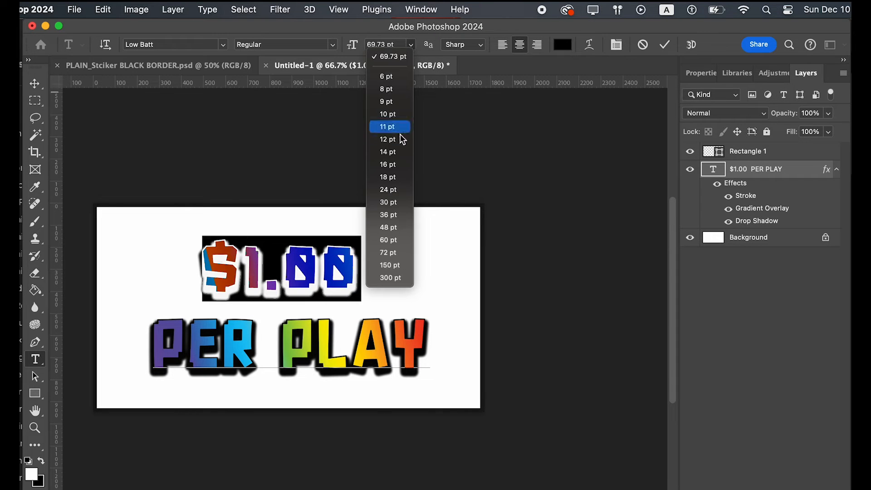
click(391, 263)
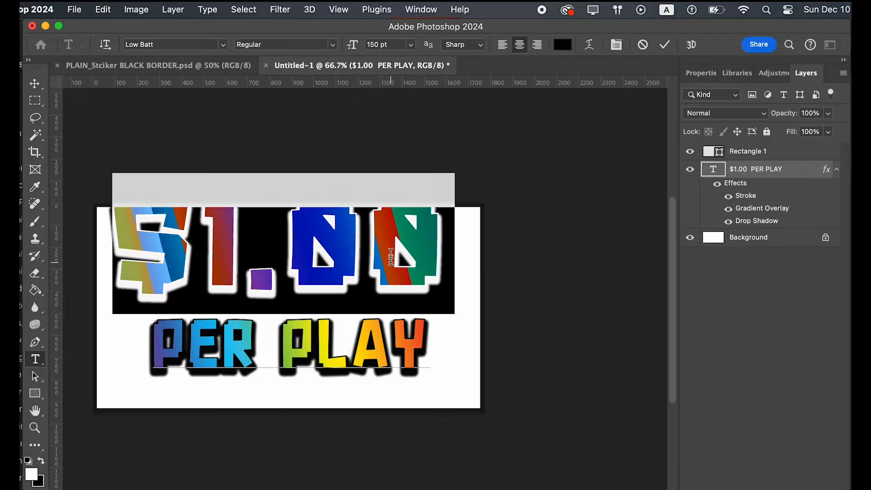
click(411, 45)
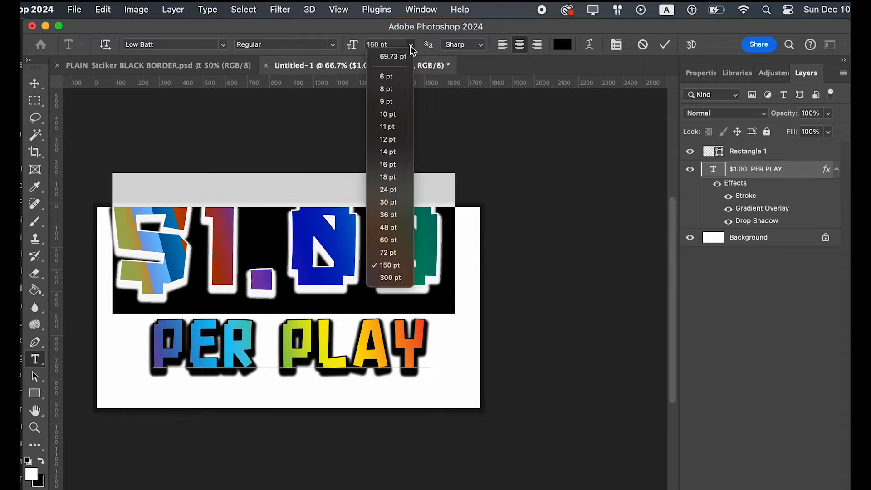
click(377, 45)
double_click(385, 44)
text(100)
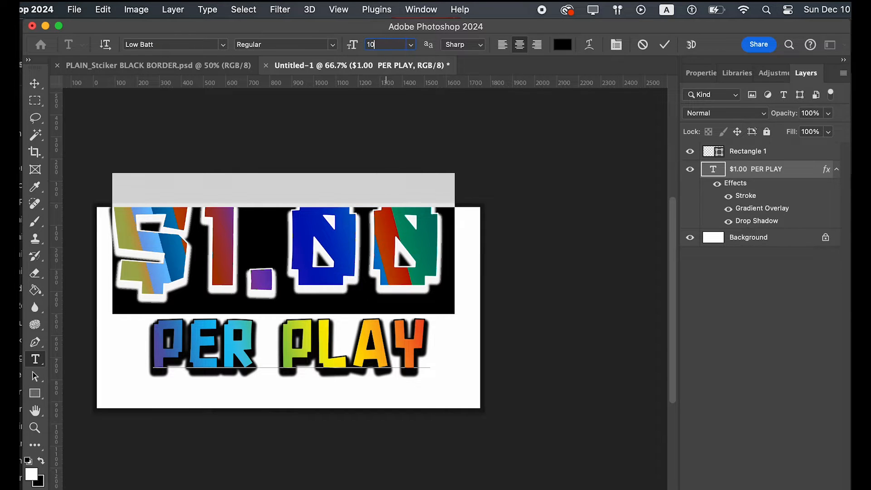
key(Return)
click(34, 83)
drag(312, 262, 312, 269)
Check the font sizes of both text lines in PLAIN_Stciker BLACK BORDER.psd and return to the Untitled-1 document.
click(190, 66)
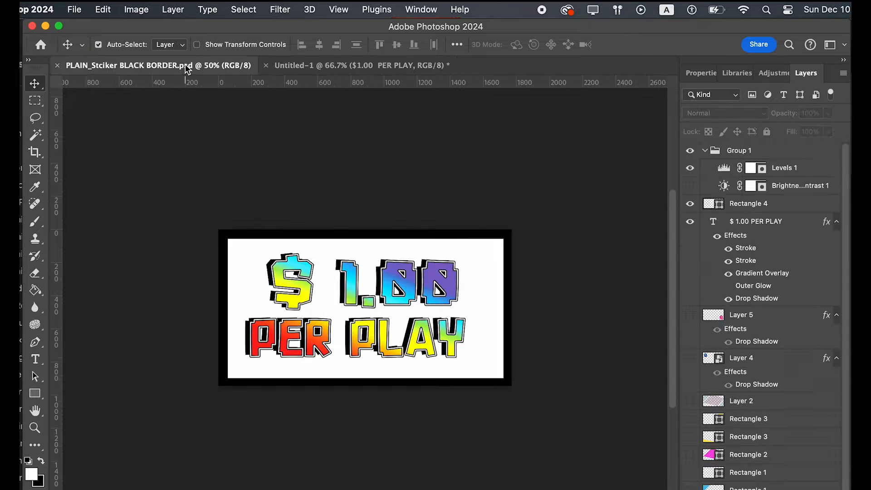
double_click(400, 277)
click(417, 277)
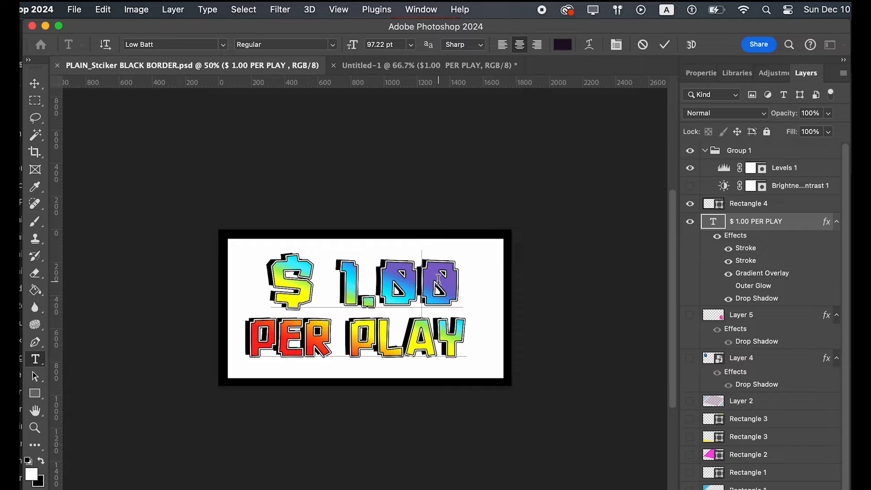
drag(439, 279, 350, 276)
drag(438, 338, 336, 331)
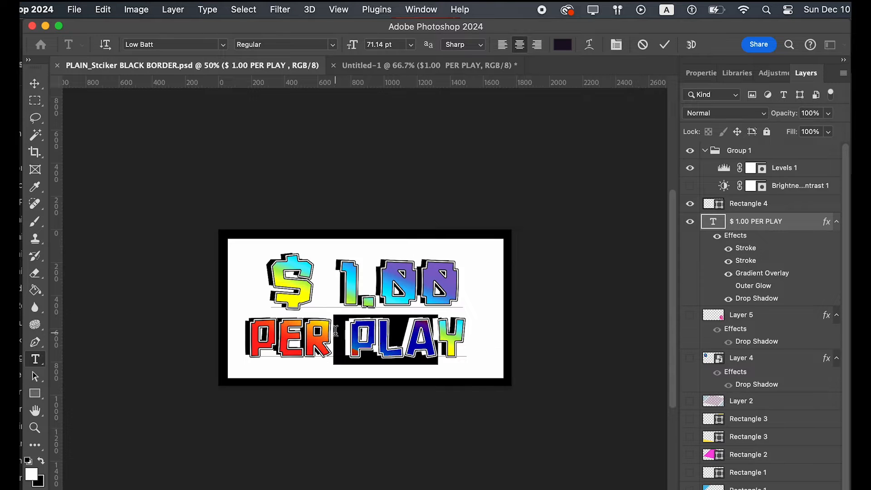
click(367, 65)
key(v)
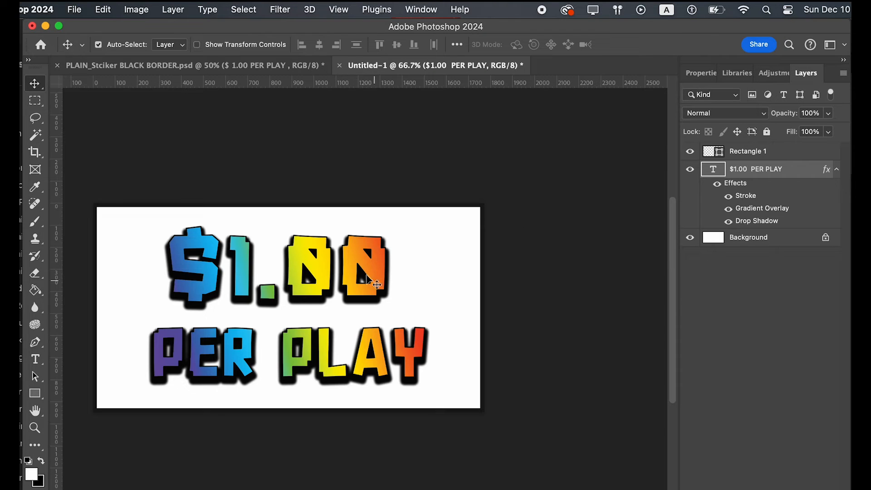
Add a second Stroke effect above the existing one on the "$1.00 PER PLAY" text and colour it white.
double_click(744, 195)
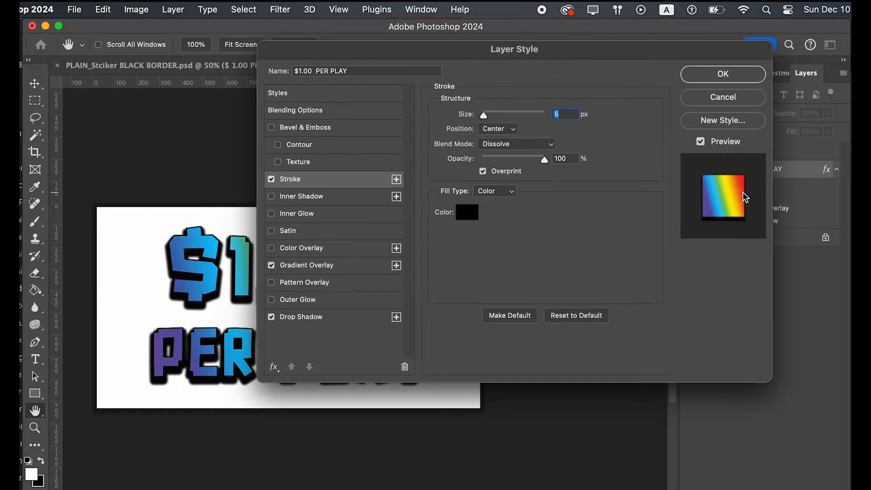
drag(489, 48, 608, 72)
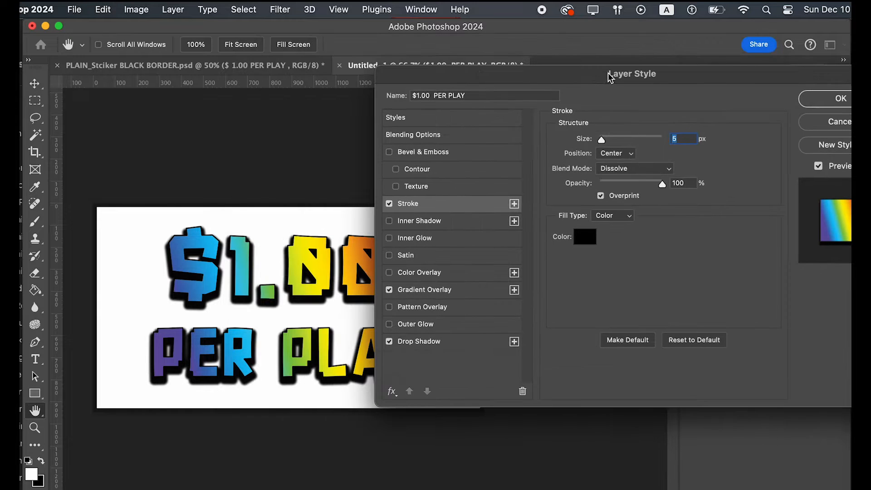
click(514, 203)
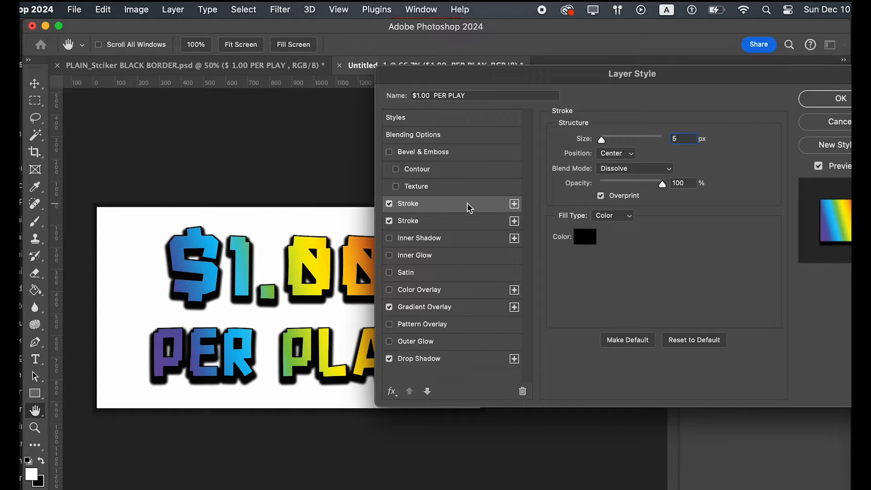
click(585, 236)
drag(551, 367, 528, 354)
click(842, 353)
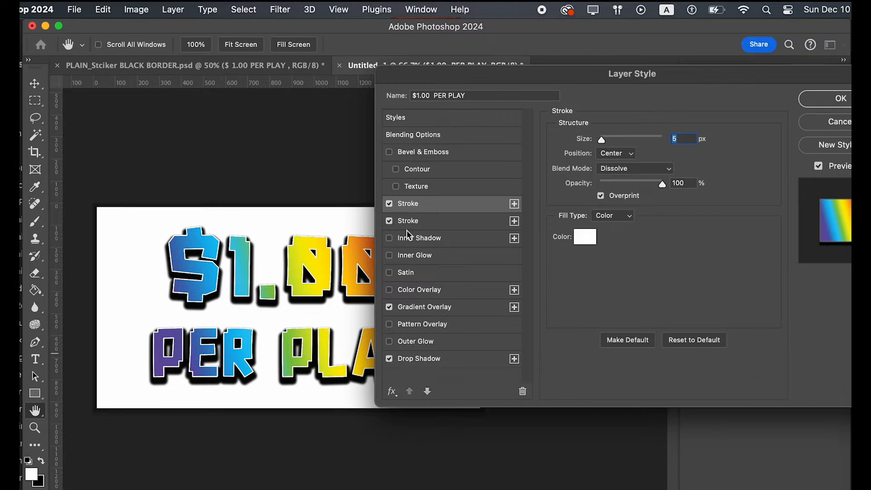
Set the lower black Stroke effect's size to 15 px and apply the layer style to the "$1.00 PER PLAY" text.
click(417, 222)
drag(685, 140, 656, 135)
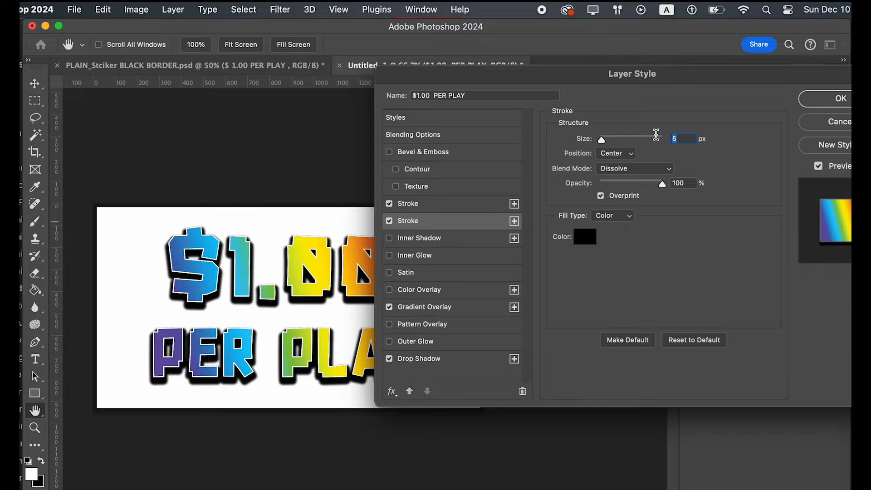
text(15)
key(Tab)
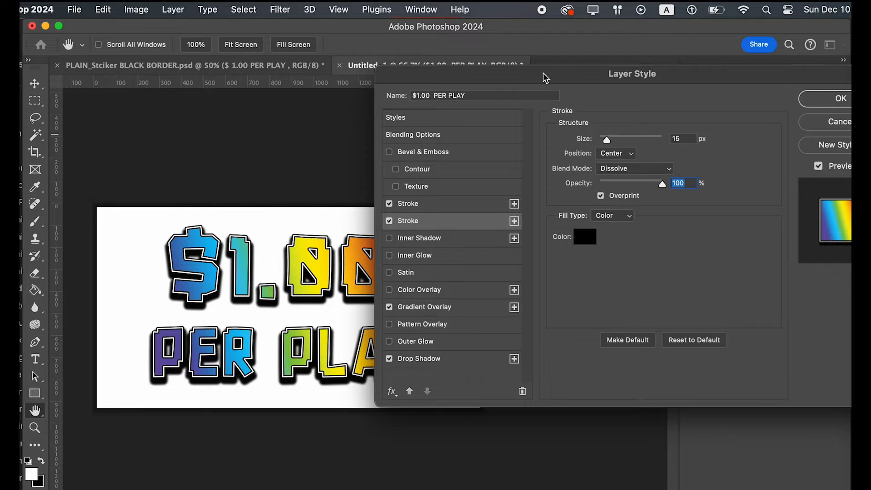
click(828, 98)
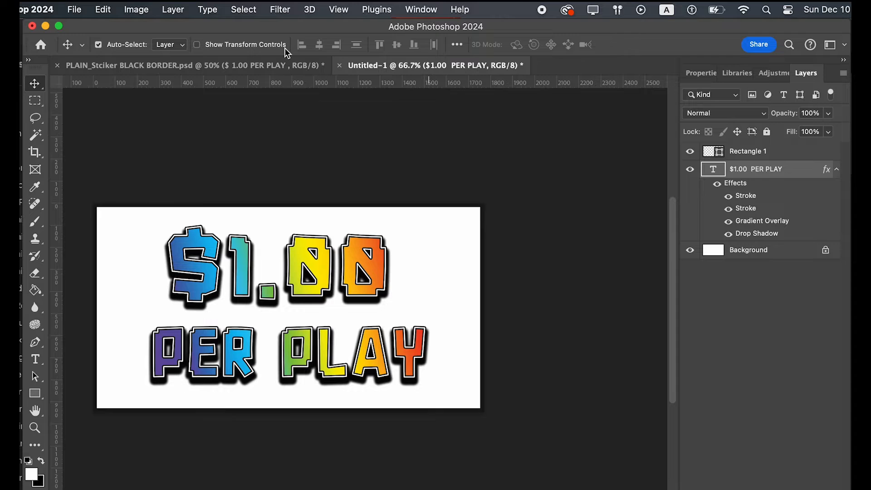
Set the line spacing of the "$1.00 PER PLAY" text to 72 pt and move the text slightly lower on the sticker.
click(236, 60)
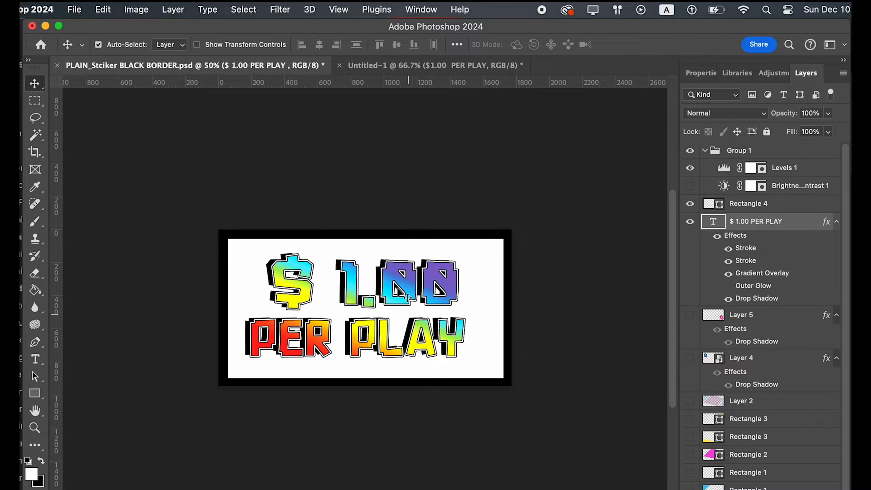
click(426, 67)
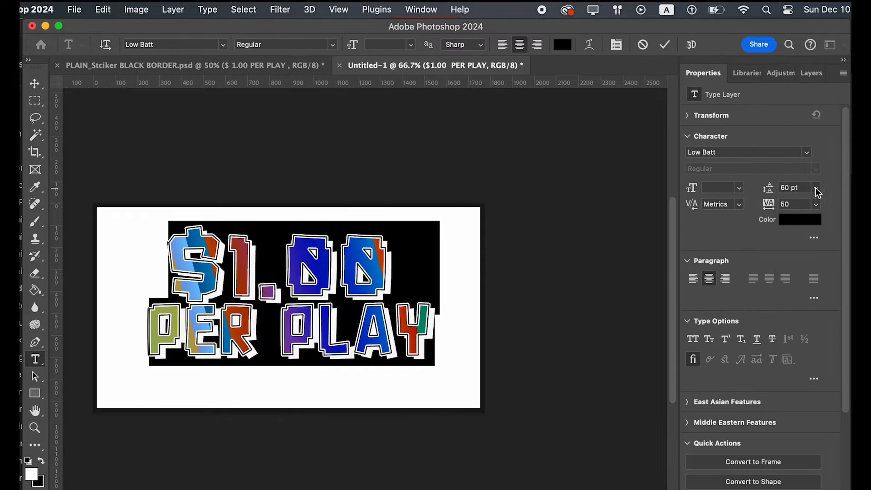
click(816, 193)
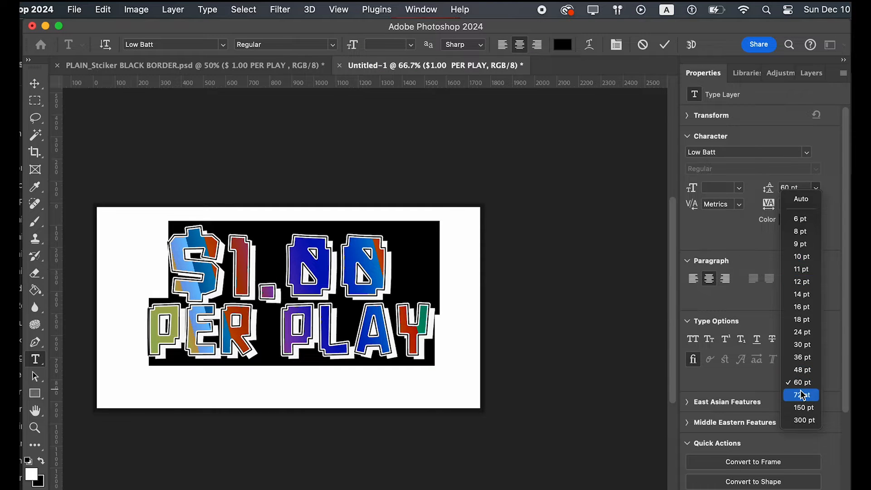
click(799, 384)
click(34, 84)
drag(248, 266, 248, 275)
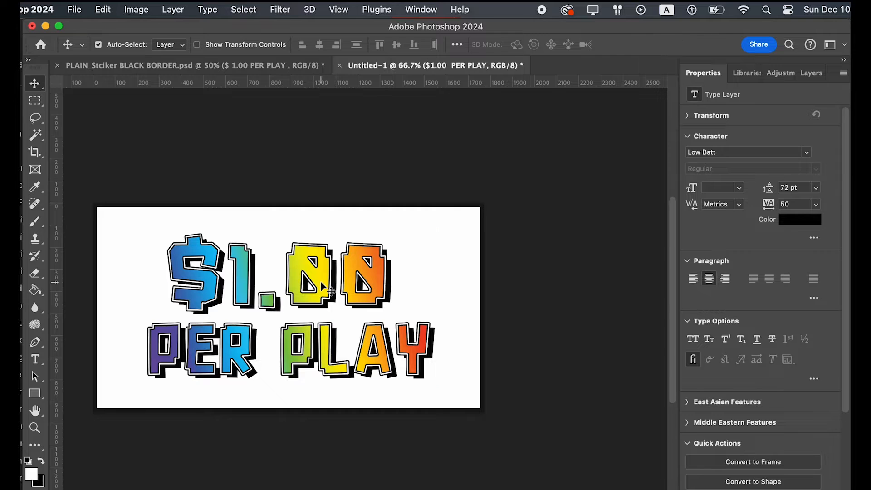
Scale up the "$1.00 PER PLAY" text and reposition it so it fills more of the sticker's white area.
key(super+t)
drag(145, 227, 110, 208)
drag(374, 315, 391, 326)
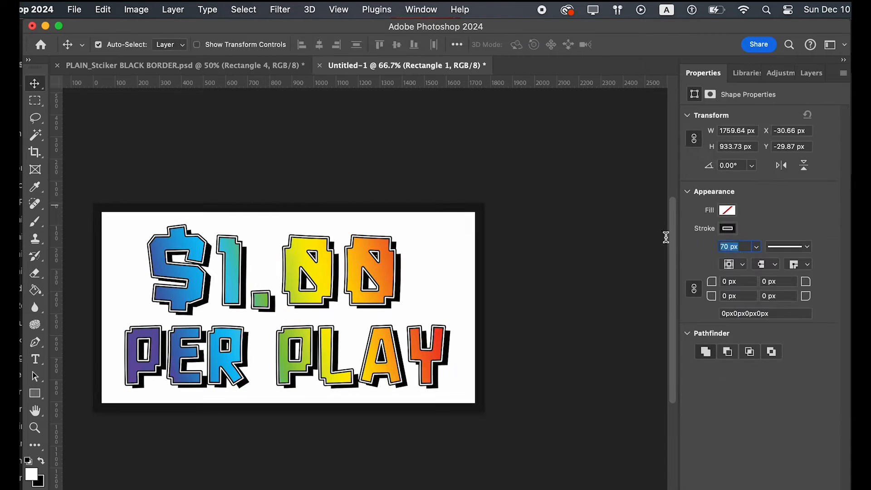
Thicken the Rectangle 1 border with a 120 px stroke, reduce the width slightly and deselect the shape.
text(120)
key(Tab)
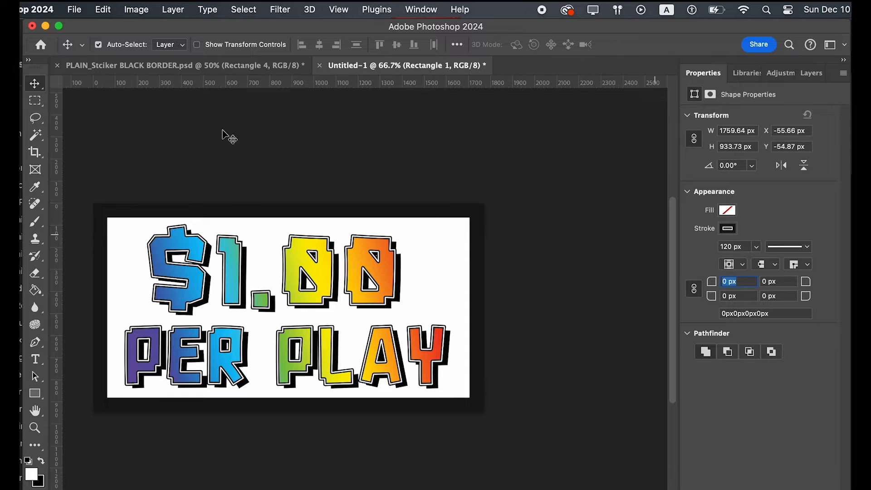
click(748, 243)
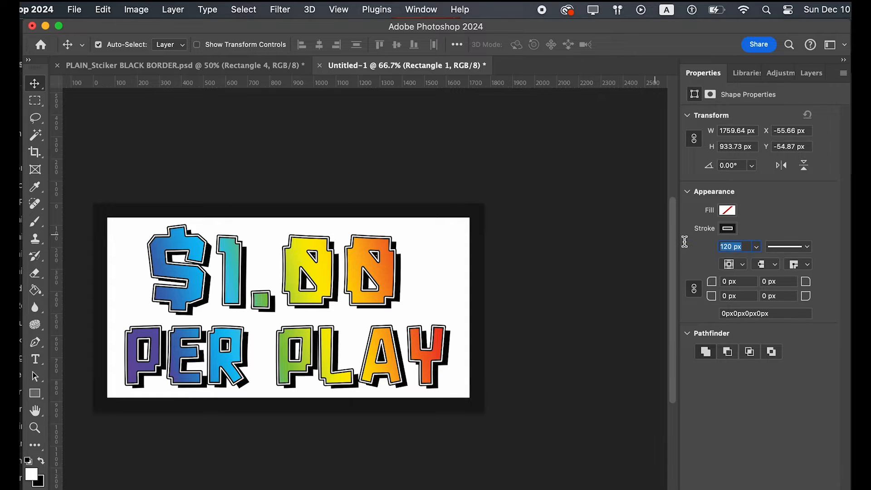
click(447, 168)
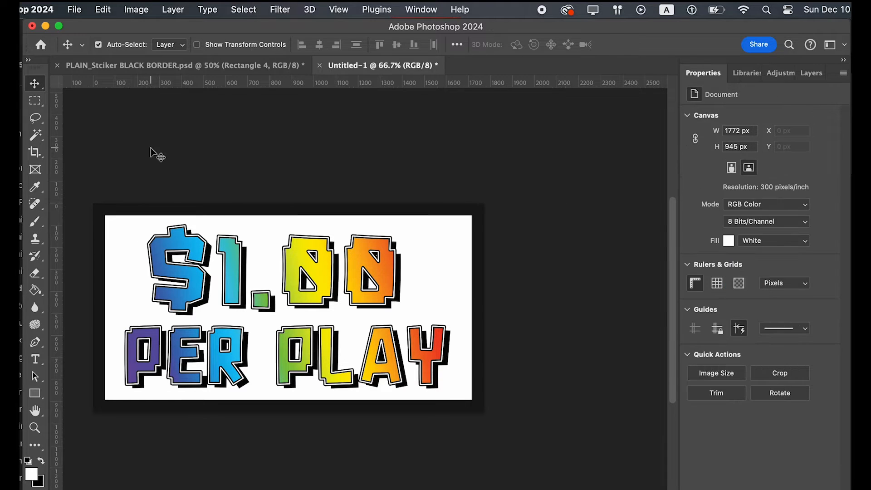
click(74, 10)
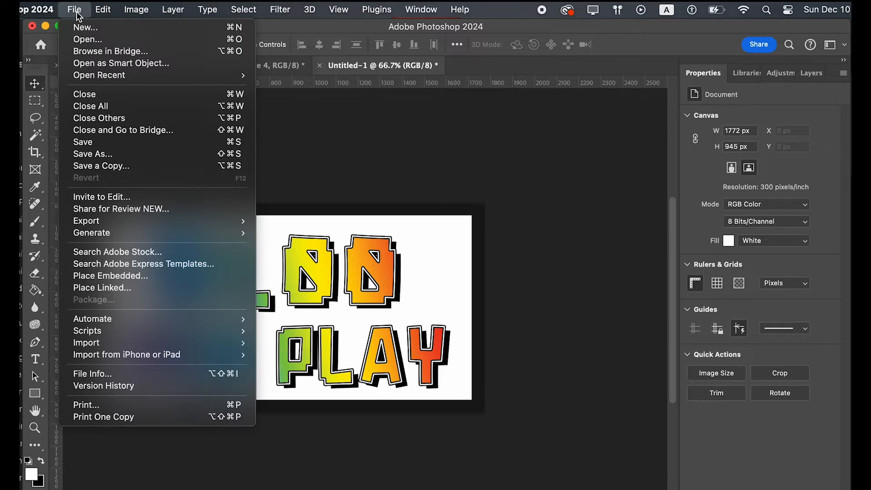
click(98, 144)
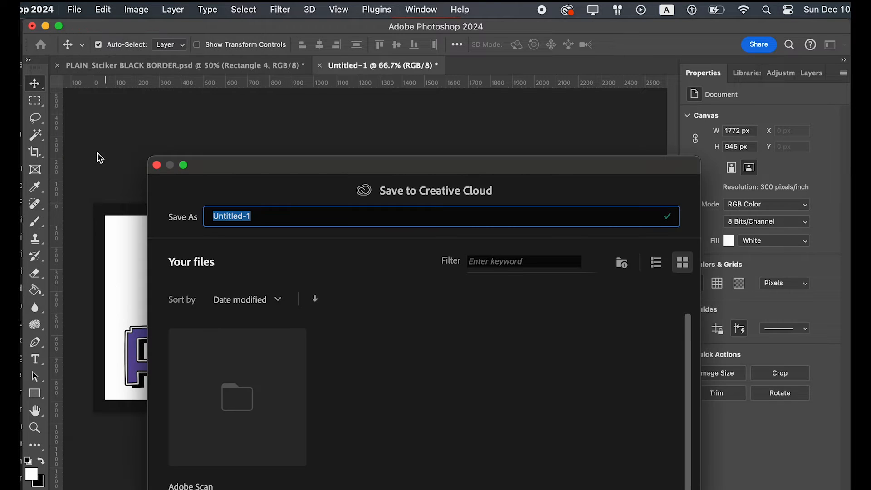
key(Escape)
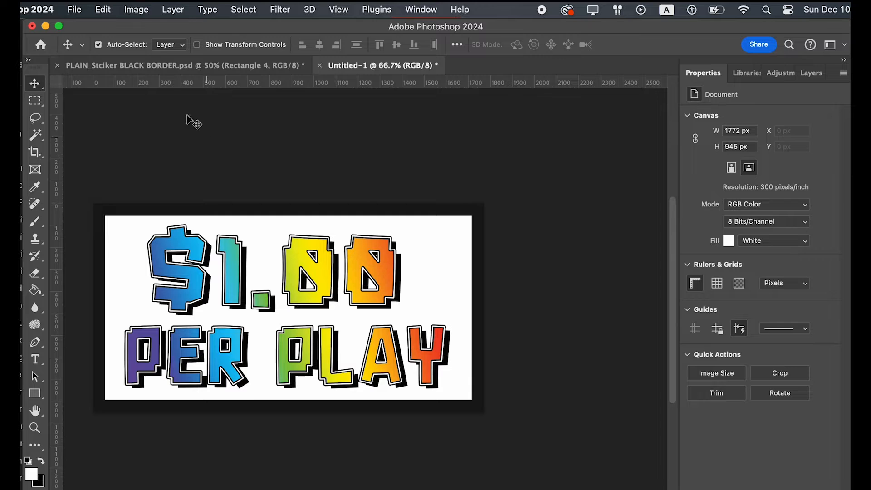
Start saving the document on the computer under the file name "$1 sticker".
click(75, 10)
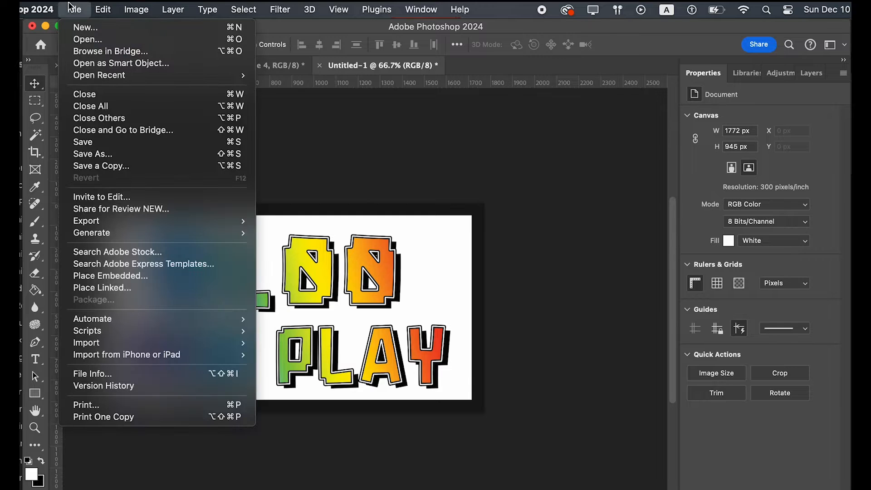
click(101, 153)
click(208, 489)
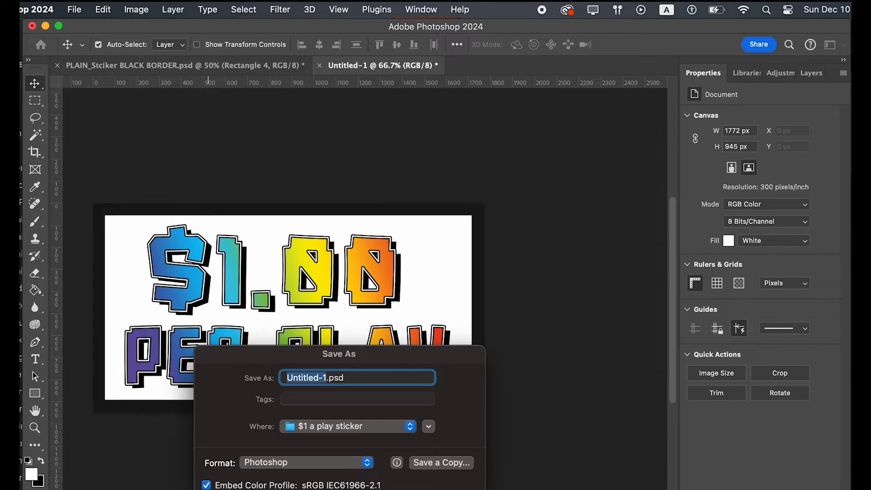
drag(317, 357, 354, 129)
text($)
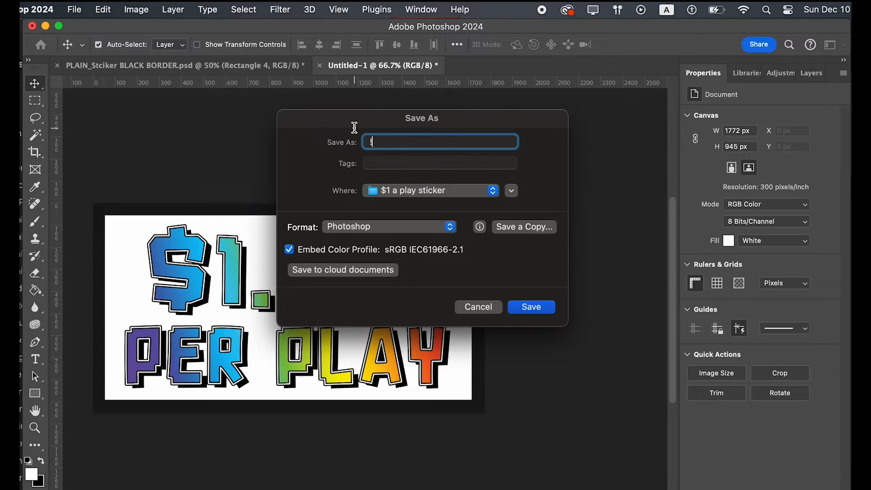
key(BackSpace)
key(BackSpace)
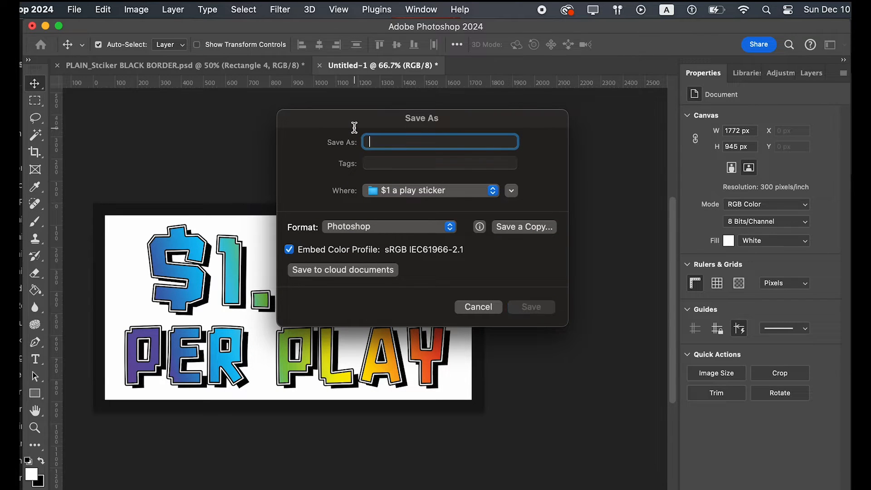
text($1 s)
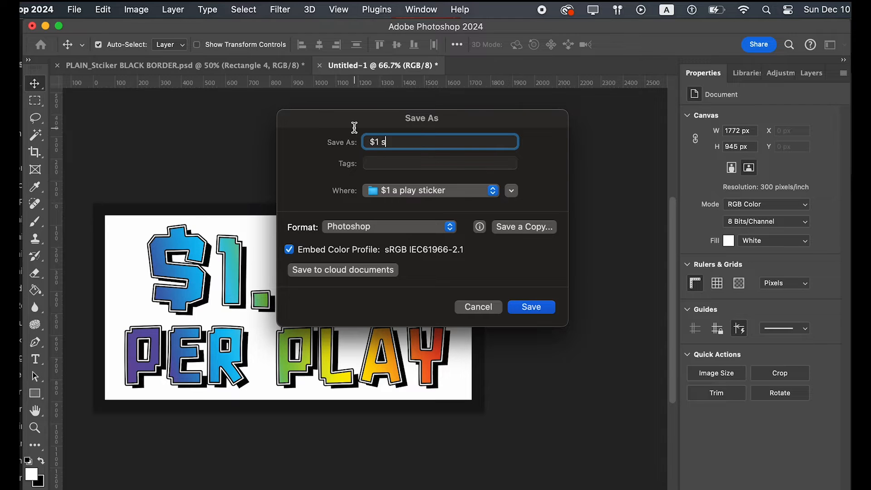
text(ticker)
Keep the Photoshop format, choose the Desktop as the destination and save the file.
click(408, 226)
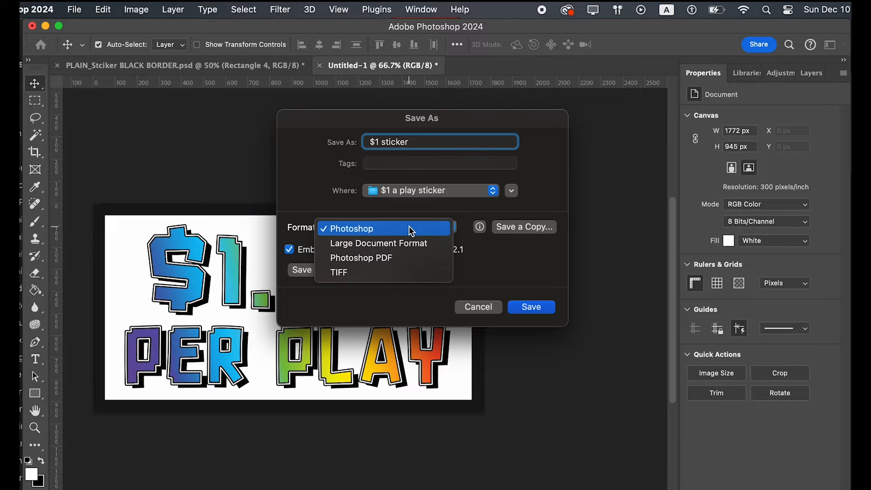
click(411, 227)
click(443, 191)
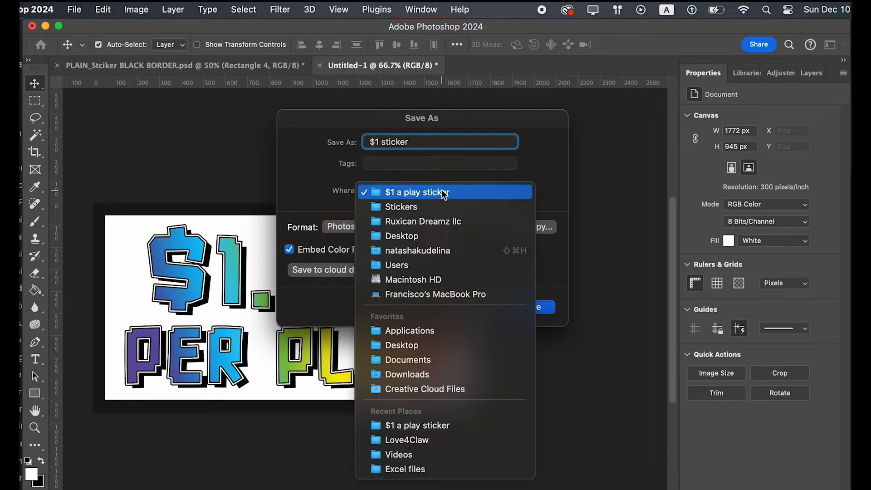
click(413, 235)
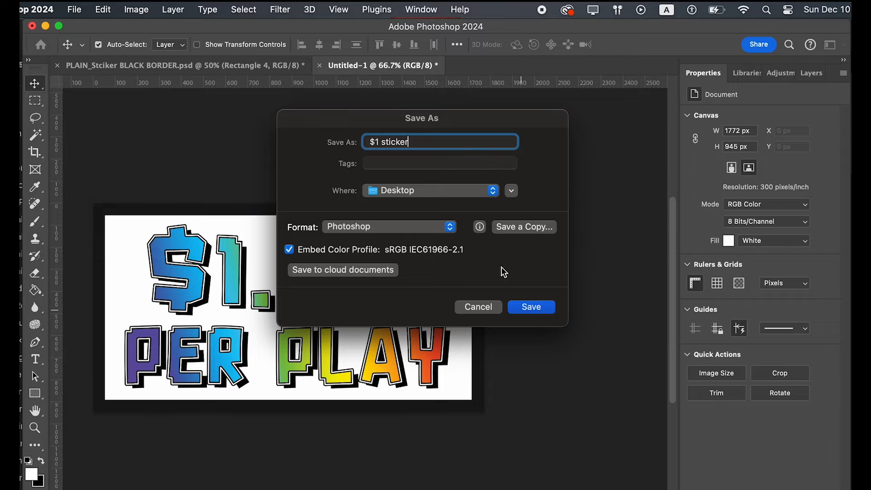
drag(428, 145, 337, 139)
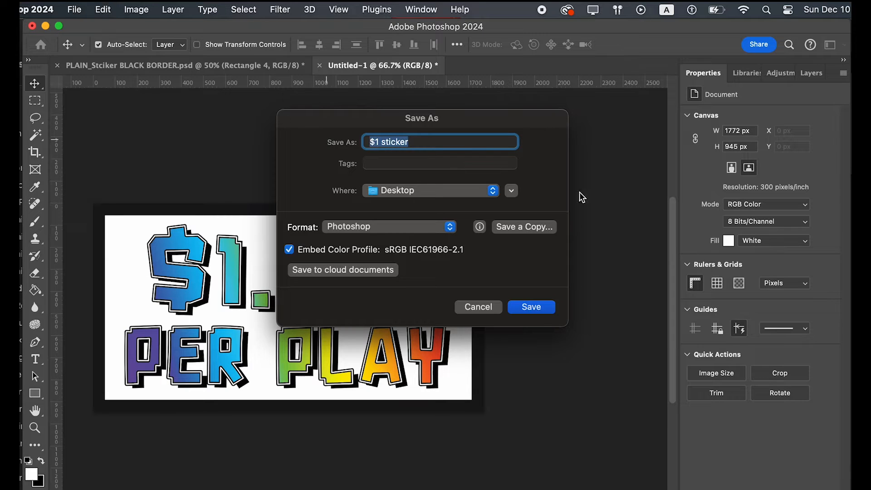
click(539, 306)
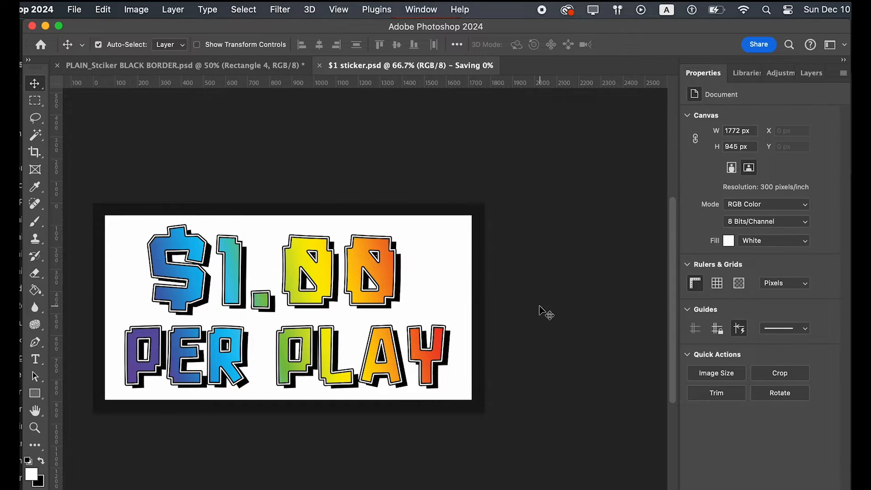
Save a JPEG copy named "$1 sticker copy.jpg" on the Desktop with maximum quality 12 and the Baseline ("Standard") option.
click(76, 11)
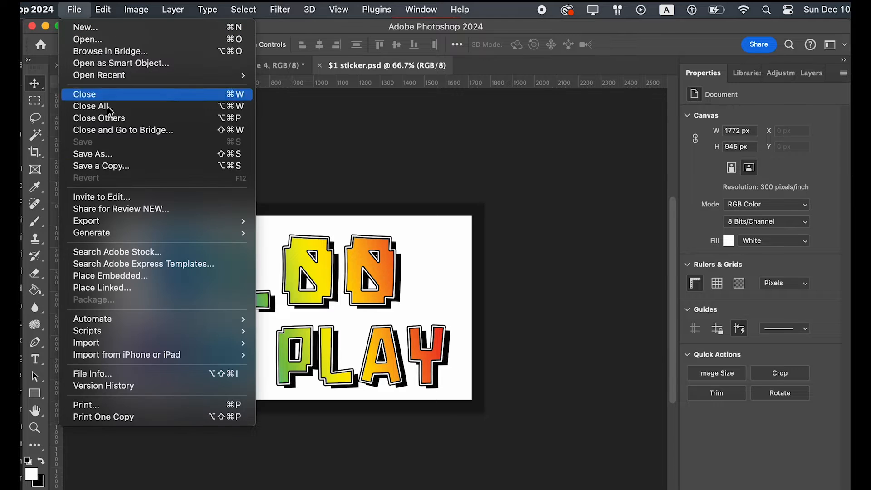
click(118, 166)
click(334, 171)
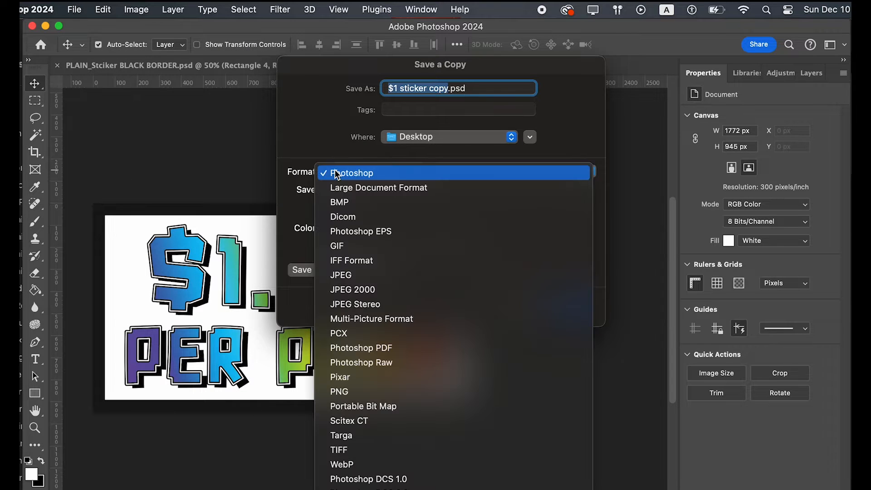
click(353, 275)
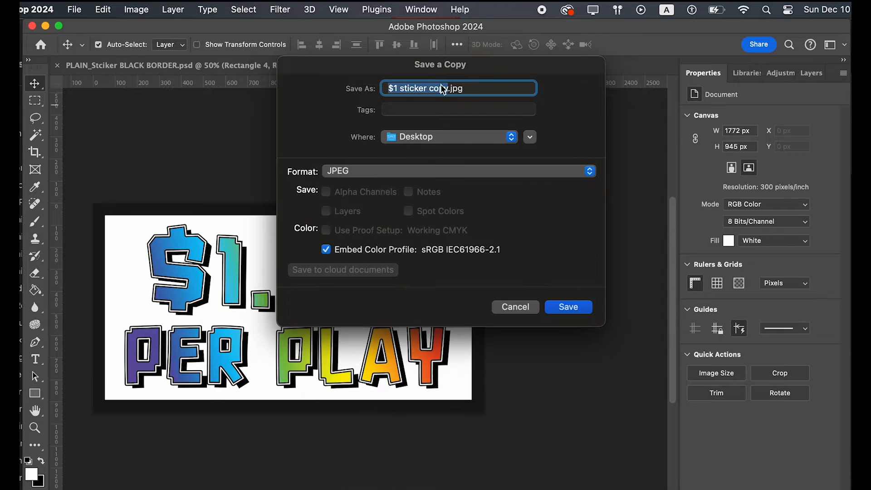
click(475, 88)
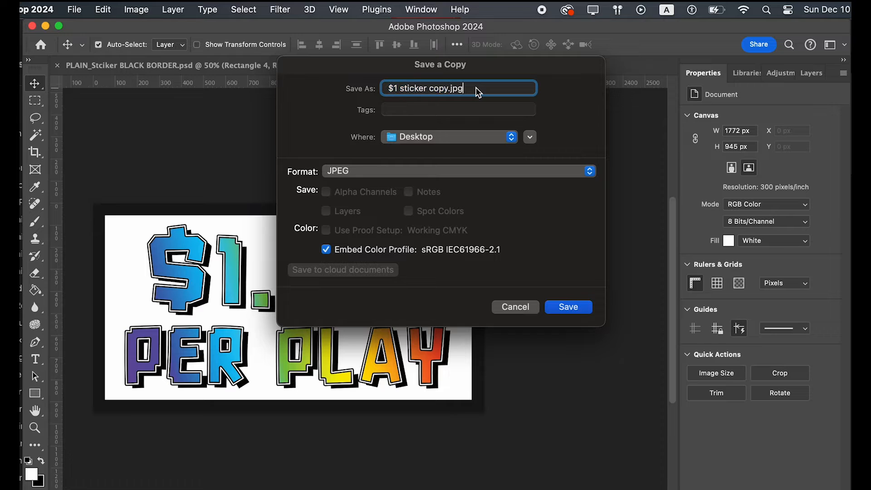
click(569, 307)
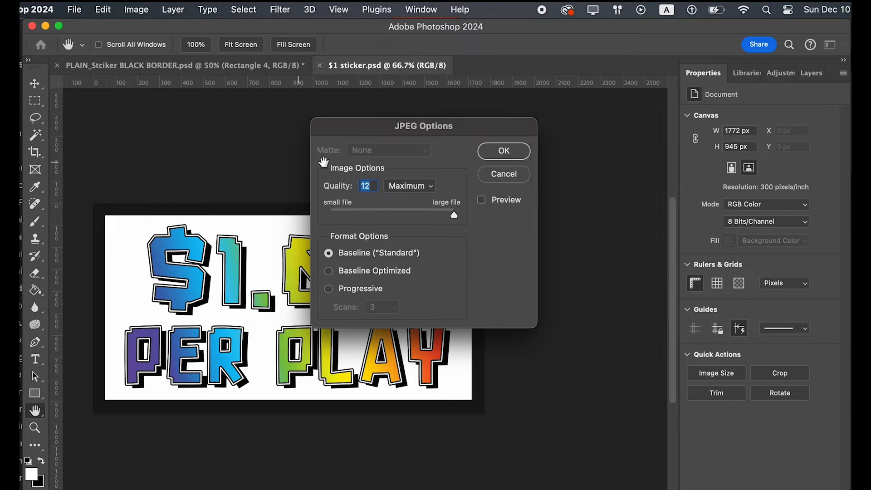
click(512, 151)
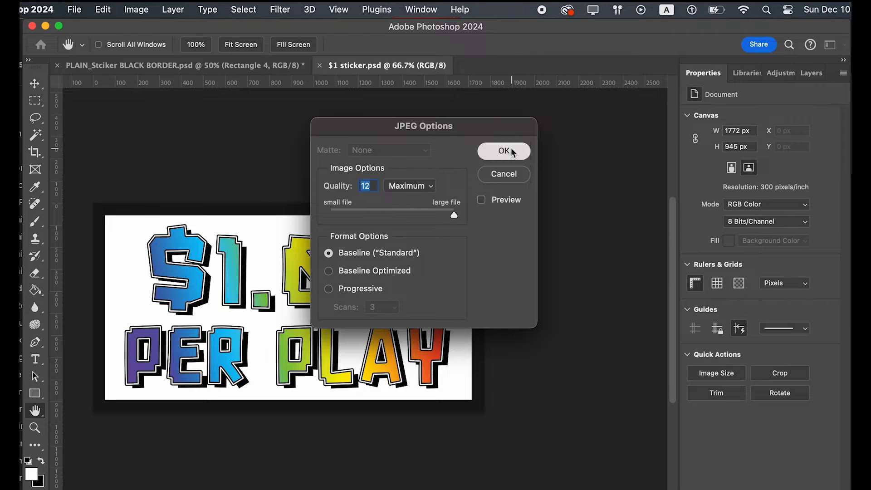
Unlock the Background layer of $1 sticker.psd.
scroll(286, 184, left, 10)
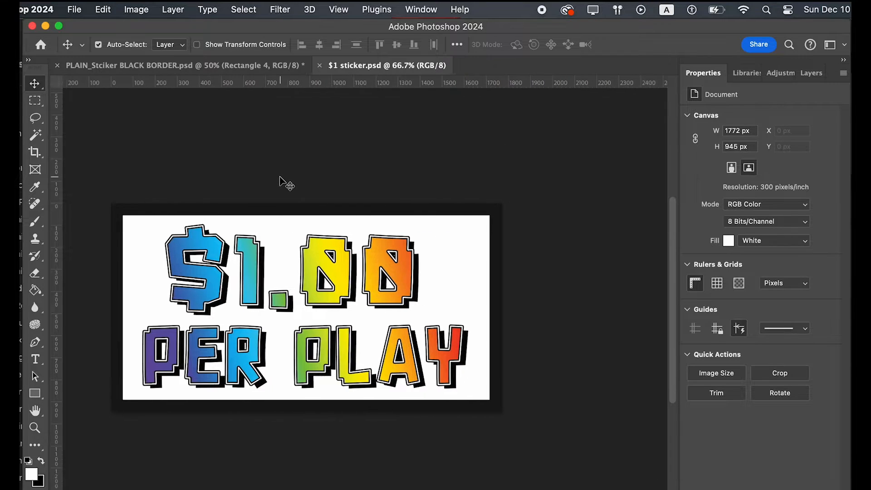
scroll(615, 205, right, 3)
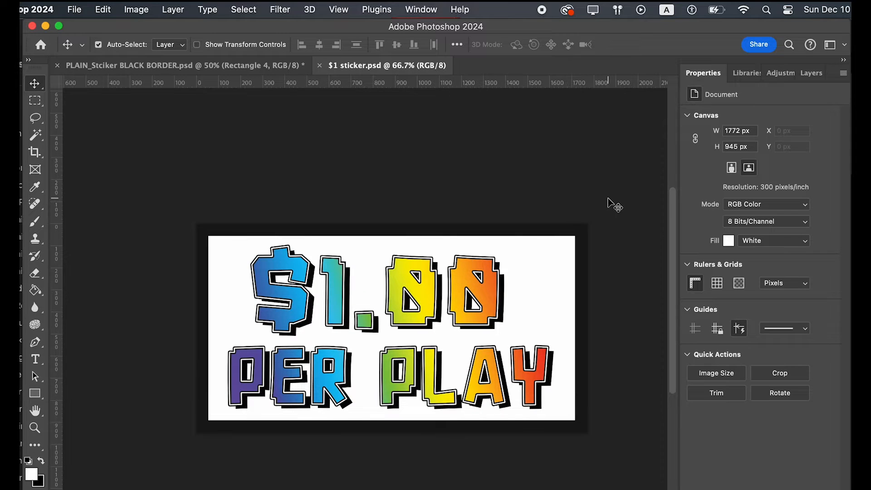
scroll(614, 205, down, 4)
click(811, 72)
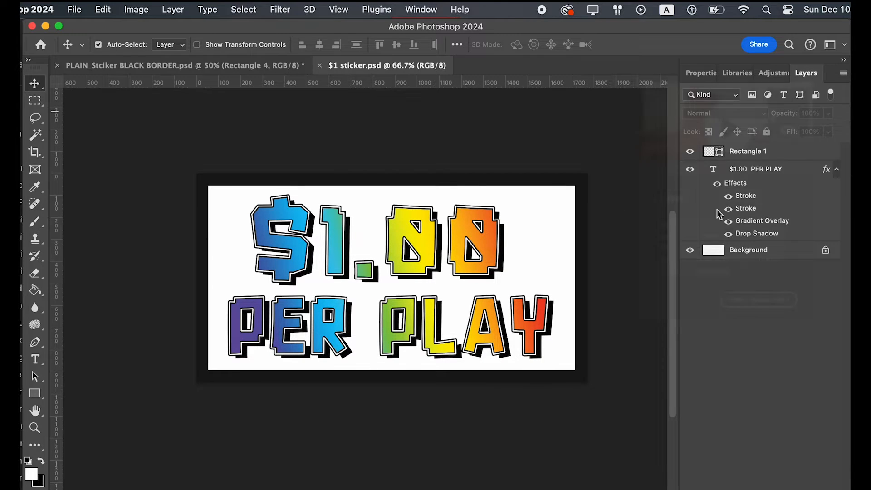
click(831, 252)
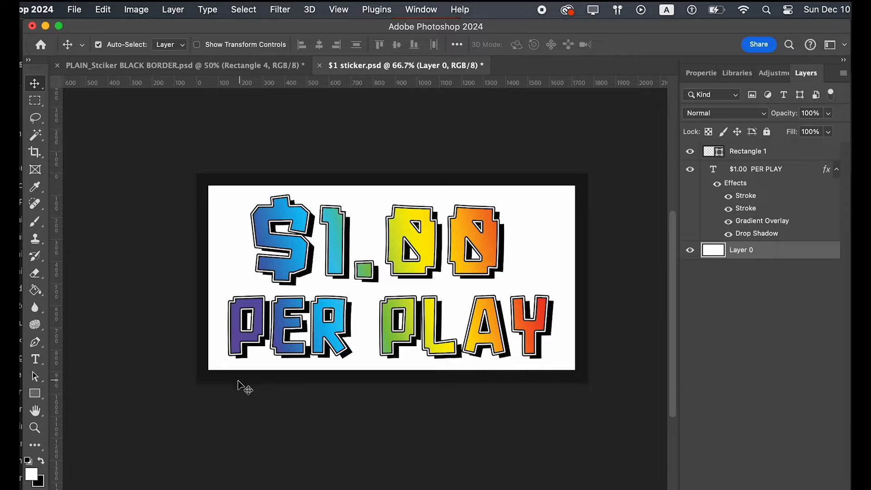
Choose a dark red foreground colour and fill the sticker's white background on Layer 0 with it.
click(31, 474)
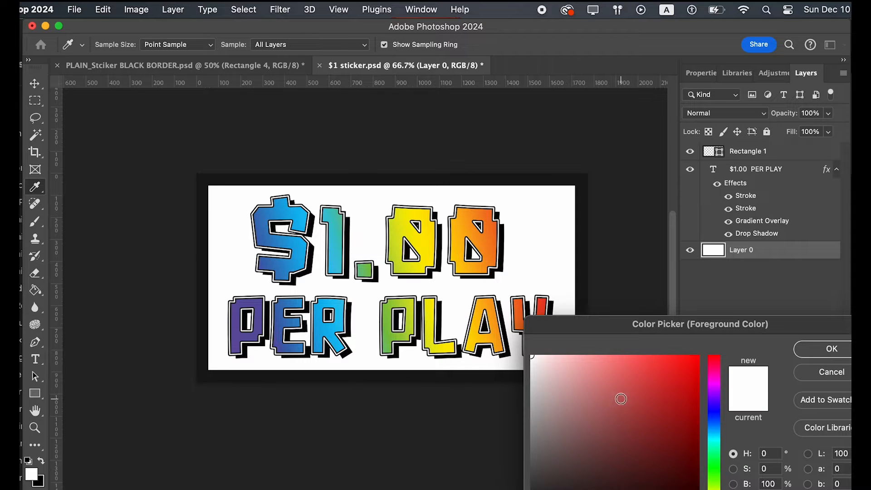
drag(618, 396, 649, 449)
click(814, 346)
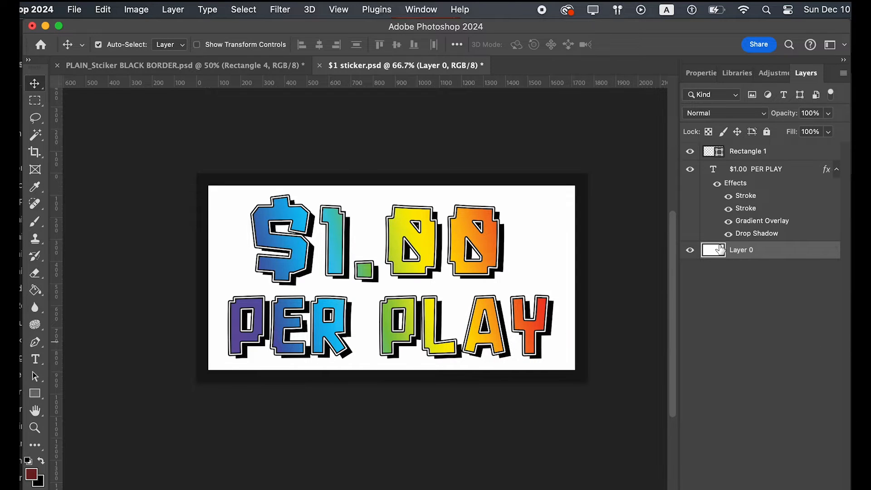
double_click(715, 248)
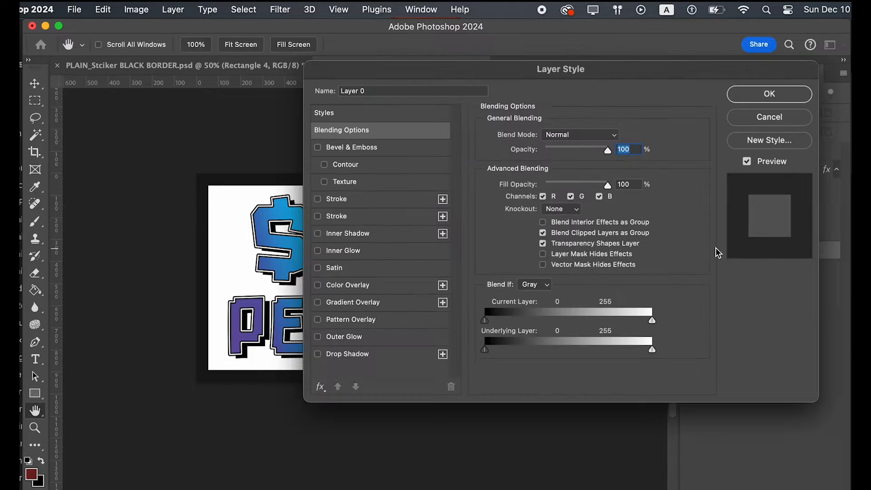
click(780, 114)
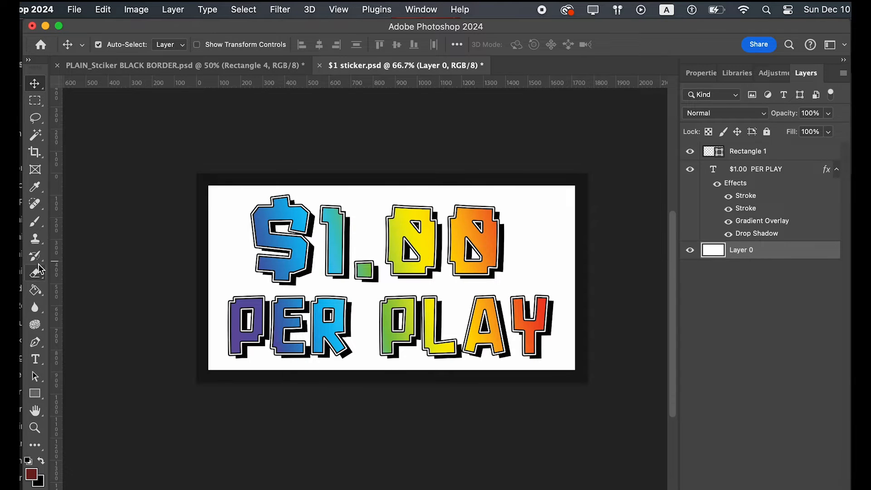
click(35, 289)
click(213, 237)
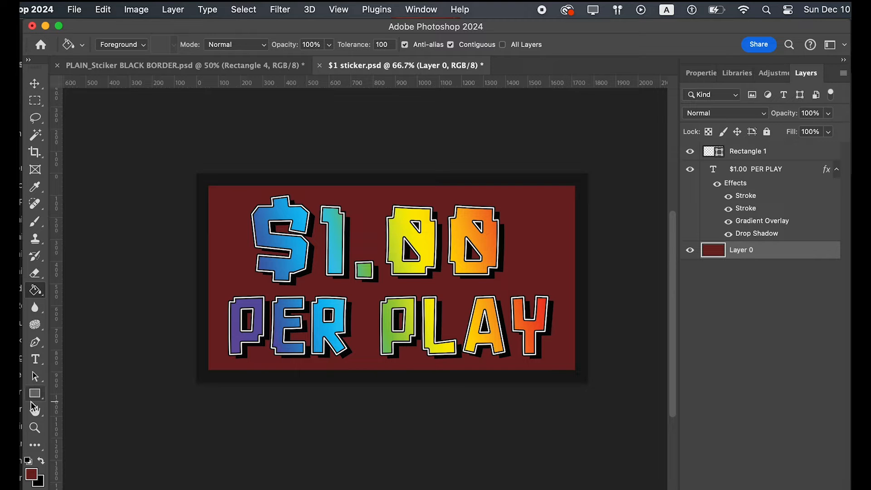
Choose a bright turquoise-green foreground colour and fill the sticker's background on Layer 0 with the Paint Bucket.
click(28, 473)
drag(621, 451, 642, 445)
click(713, 431)
drag(713, 433, 714, 450)
drag(658, 386, 670, 364)
click(818, 348)
key(g)
click(540, 253)
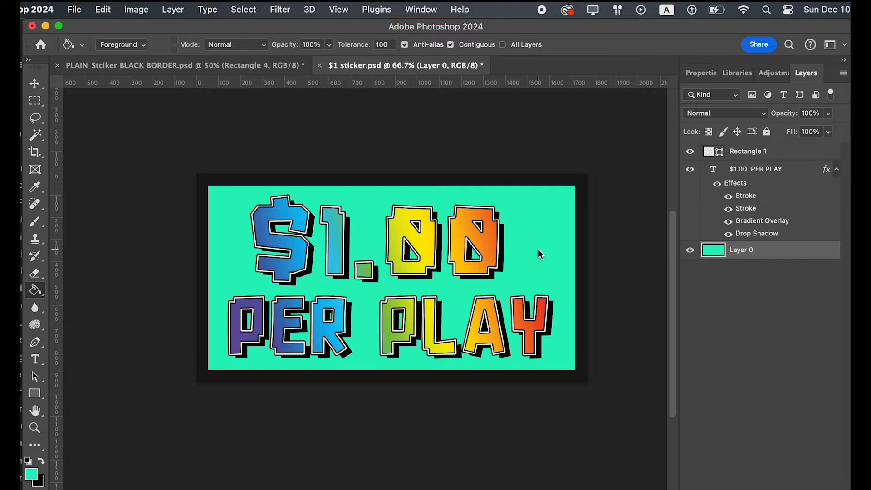
key(v)
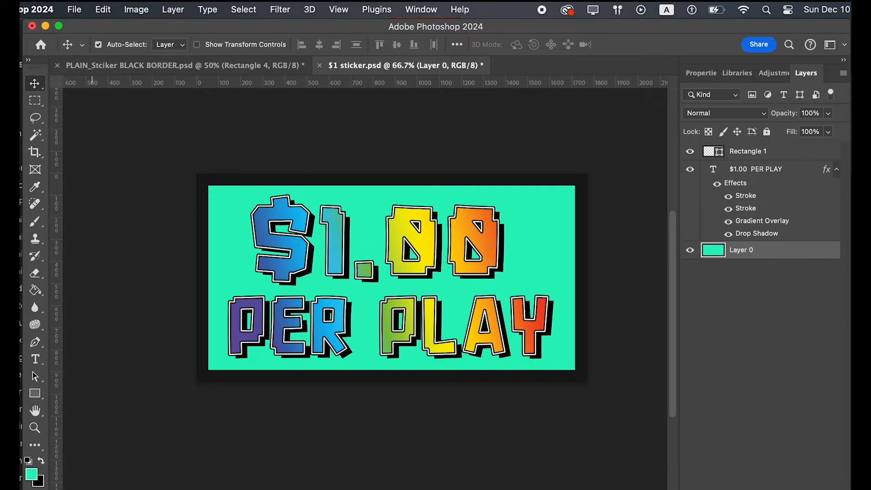
Switch to Finder, open "$1 sticker copy.jpg" from the Desktop in Preview and bring up its print settings.
key(super+Tab)
click(170, 194)
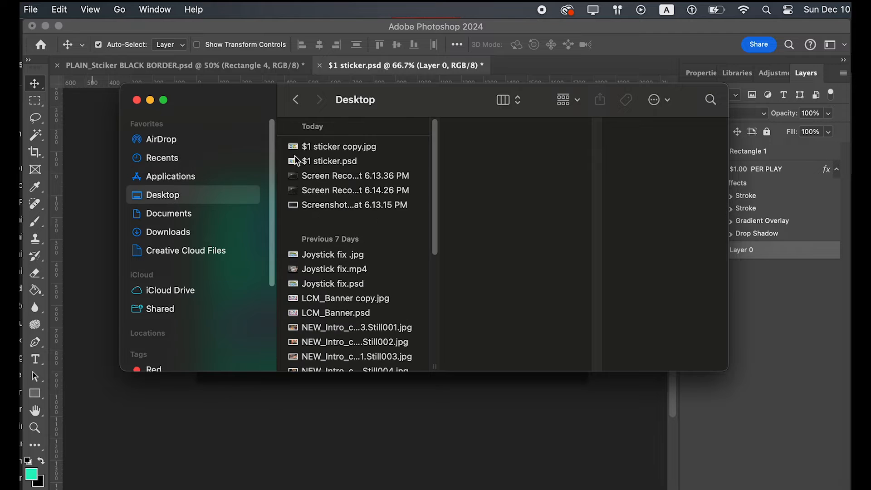
click(325, 147)
double_click(326, 147)
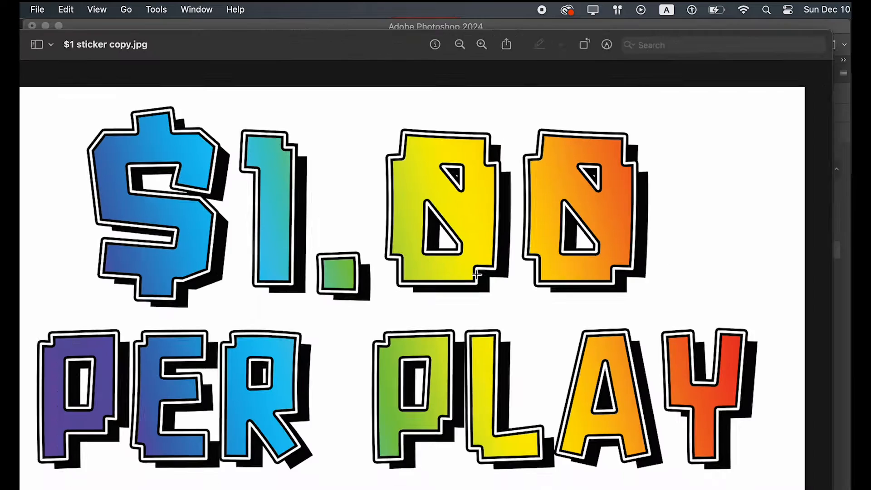
click(37, 9)
click(70, 342)
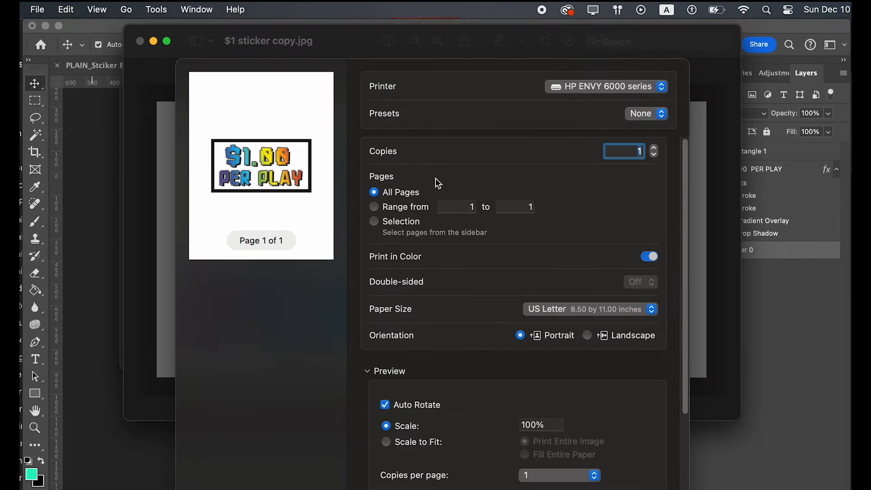
Set the print paper type to Specialty Paper, Glossy, the quality to Best and the copies per page to 4.
scroll(396, 206, down, 5)
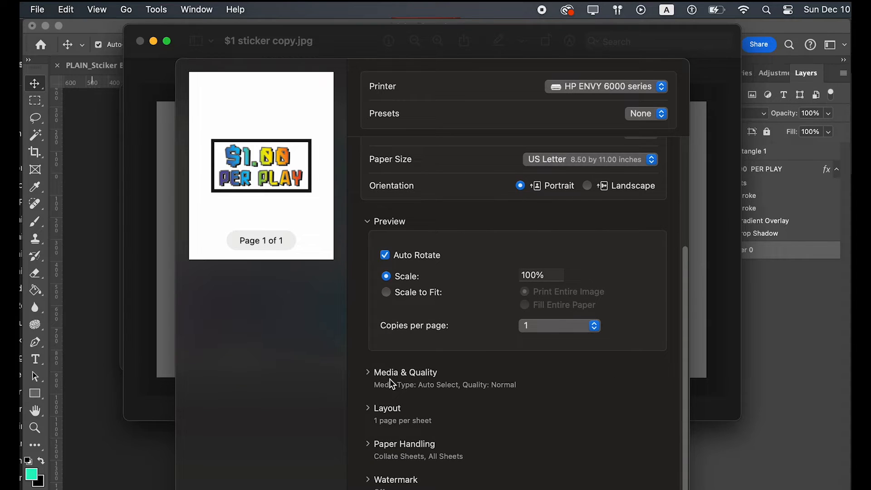
click(380, 375)
click(619, 395)
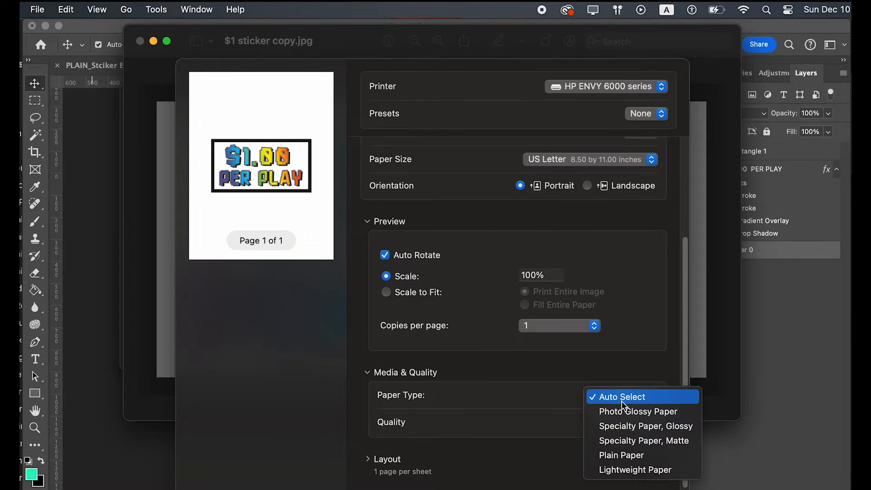
click(668, 429)
click(631, 421)
click(630, 440)
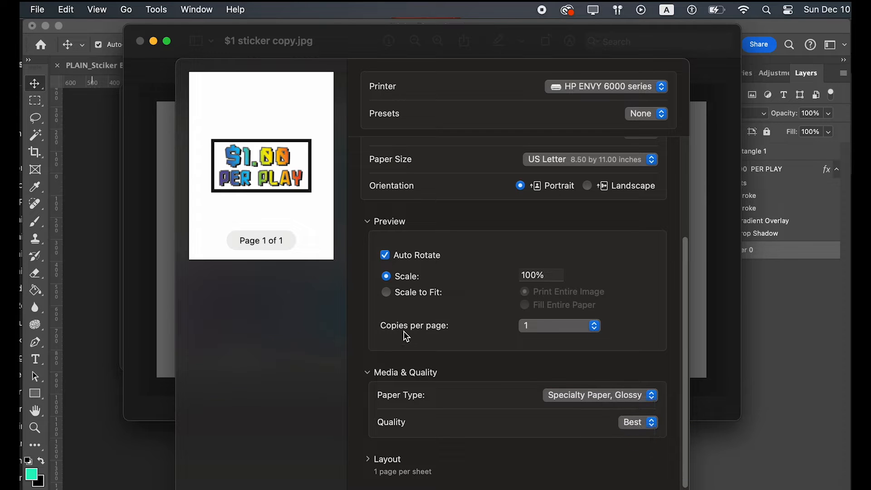
click(545, 325)
click(530, 356)
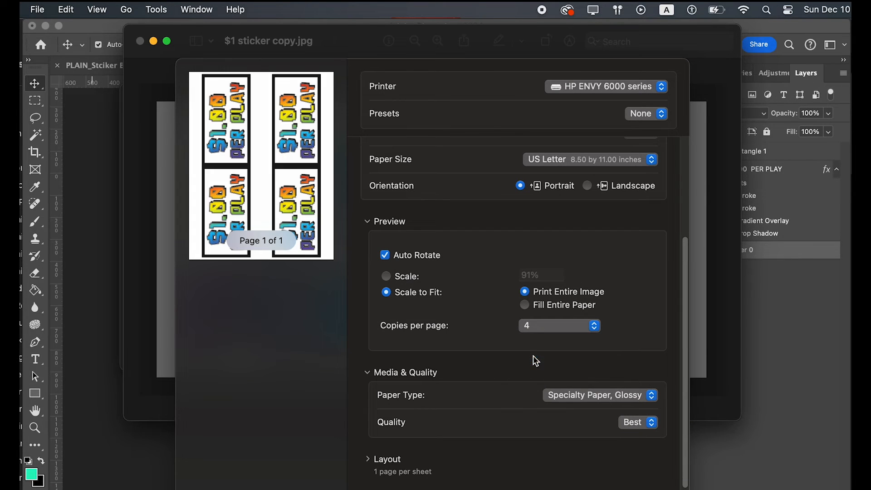